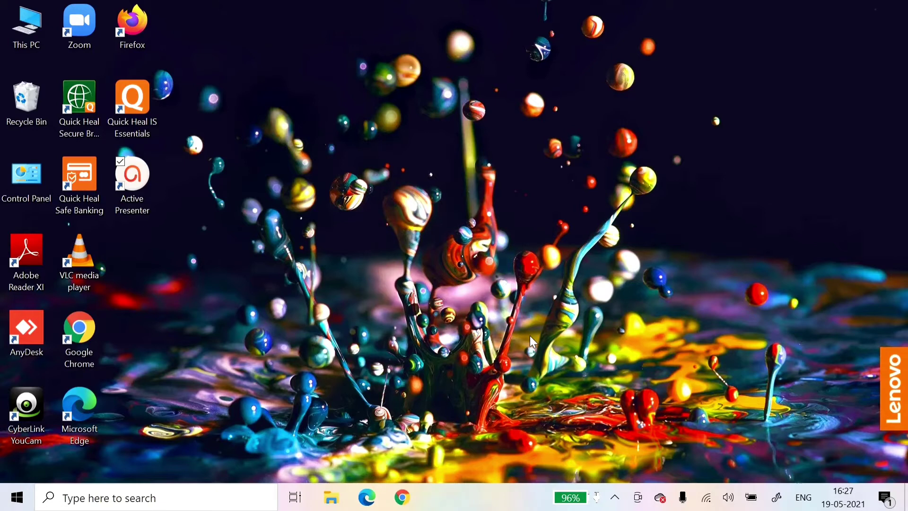
Open Chrome, go to Gmail, and close the extra empty tab.
click(406, 501)
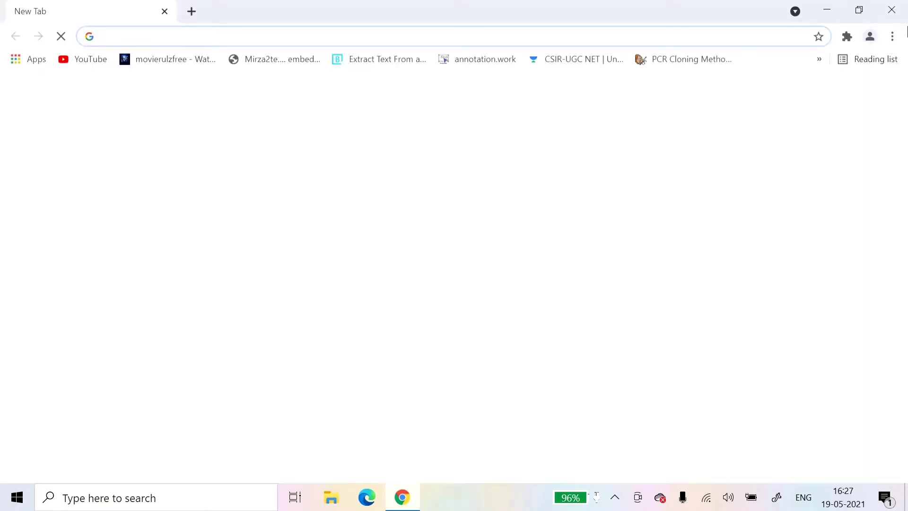
click(892, 36)
click(707, 116)
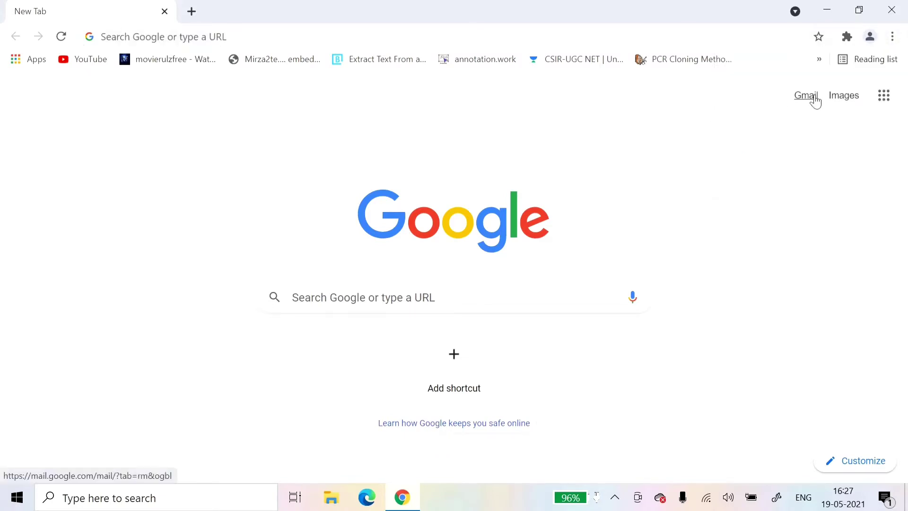
click(810, 97)
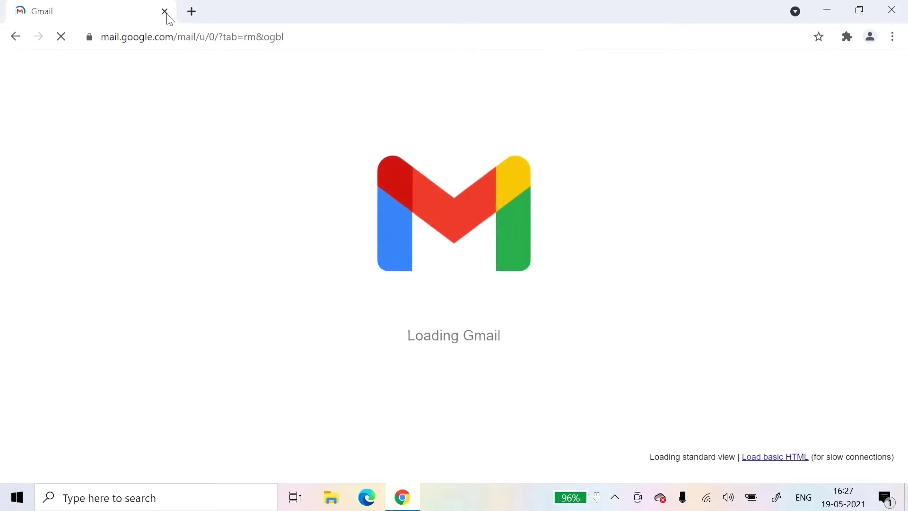
click(191, 10)
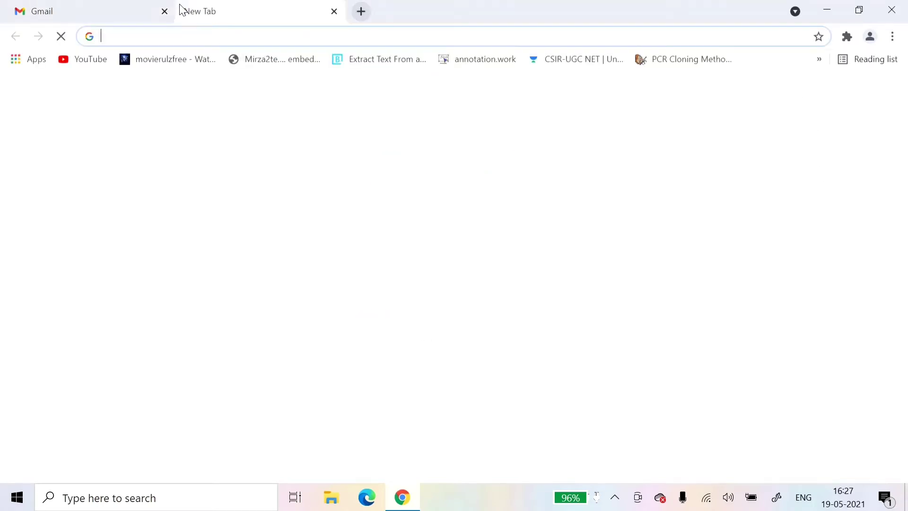
click(80, 7)
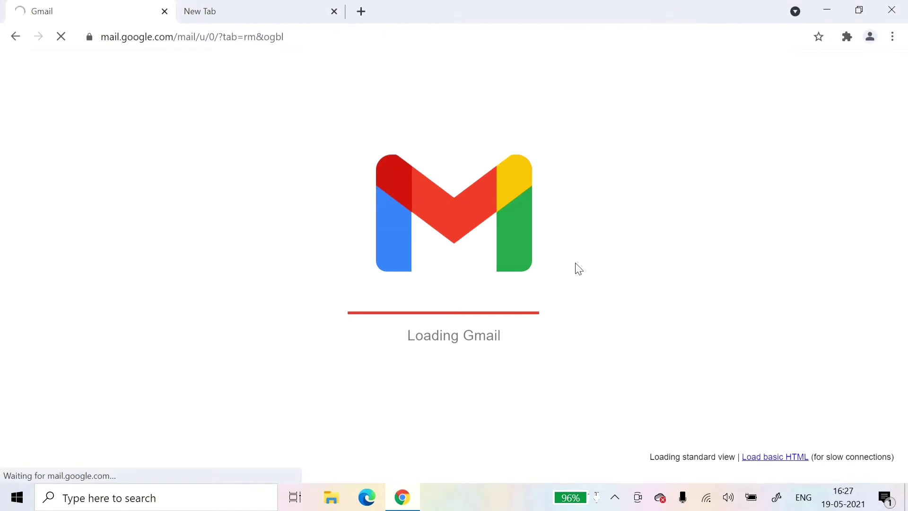
click(334, 11)
Sign in with the chosen Google account's password, then swap the Gmail tab for a new tab.
click(414, 250)
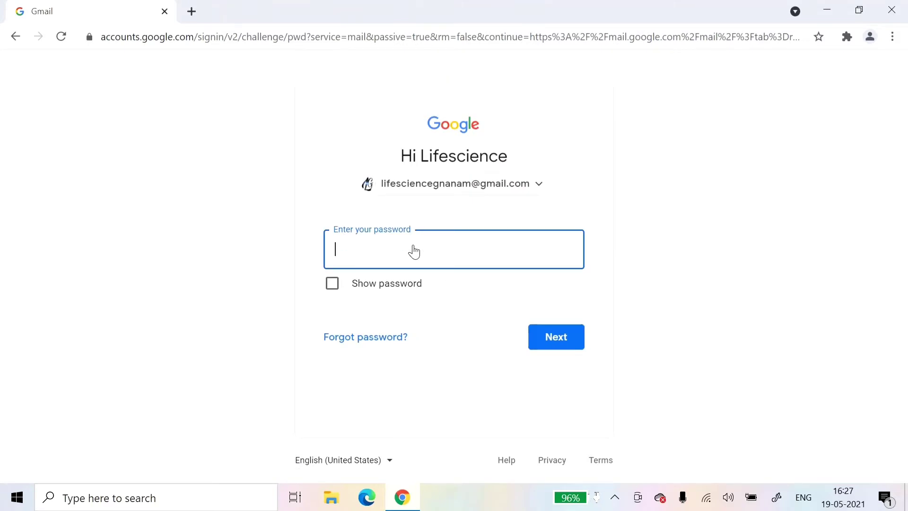
text(•••••••)
text(•••)
key(Return)
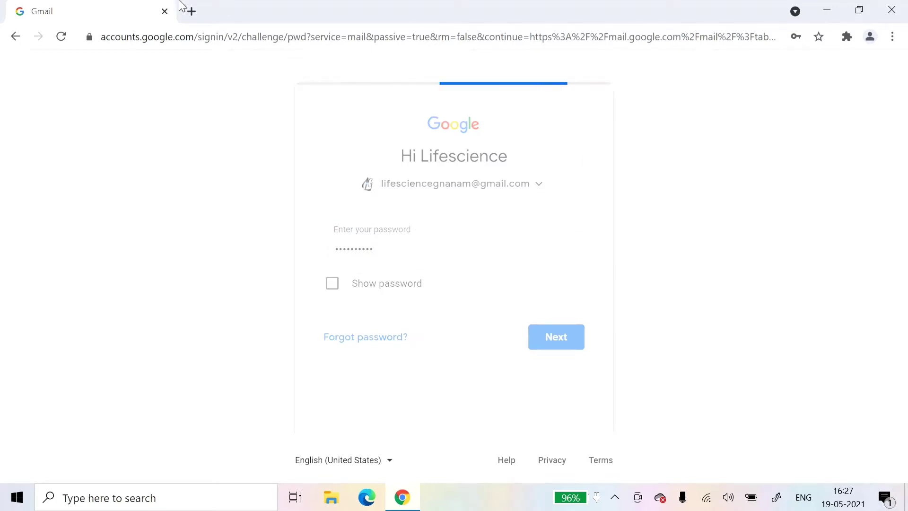
click(190, 11)
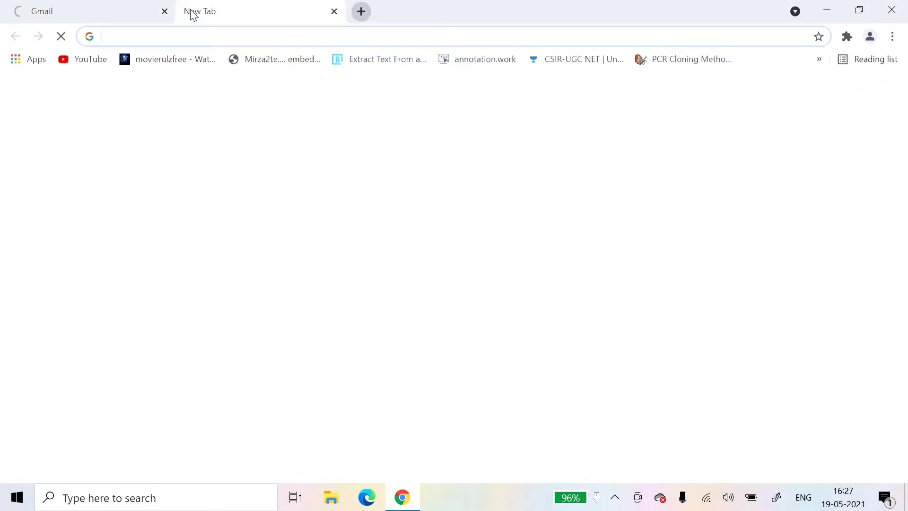
click(166, 12)
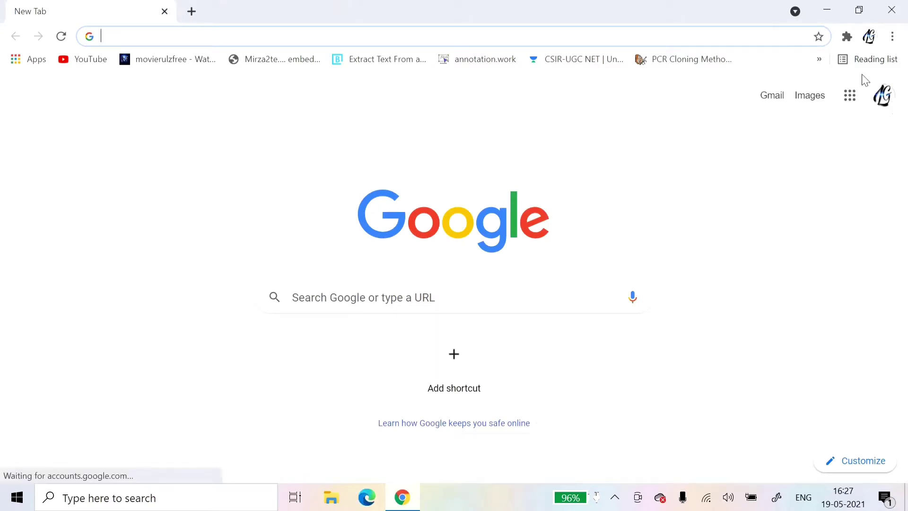
Open Google Meet from the Google apps grid.
click(850, 97)
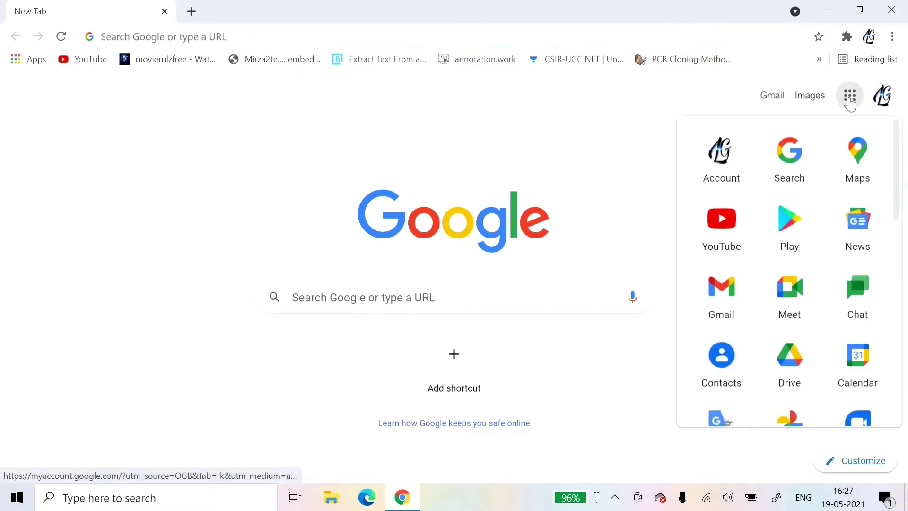
click(799, 303)
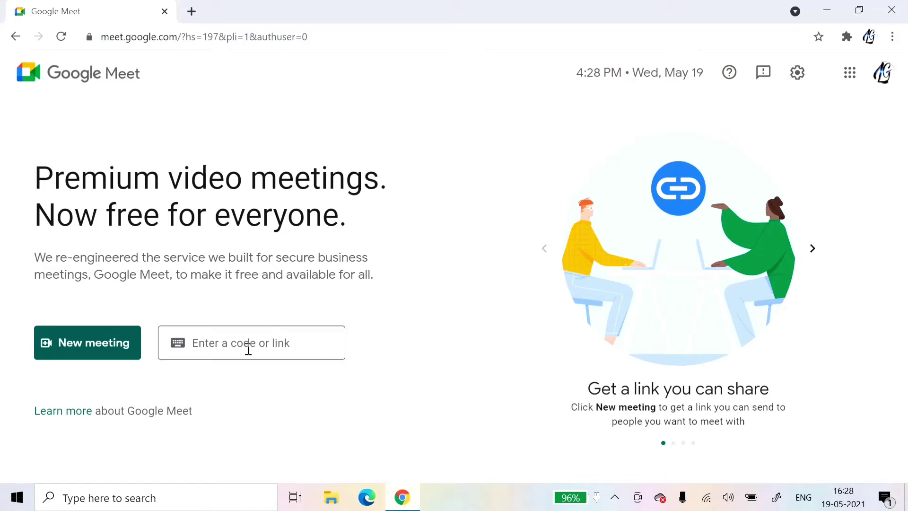
Show the New meeting options: meeting for later, instant meeting, or schedule in Google Calendar.
click(271, 351)
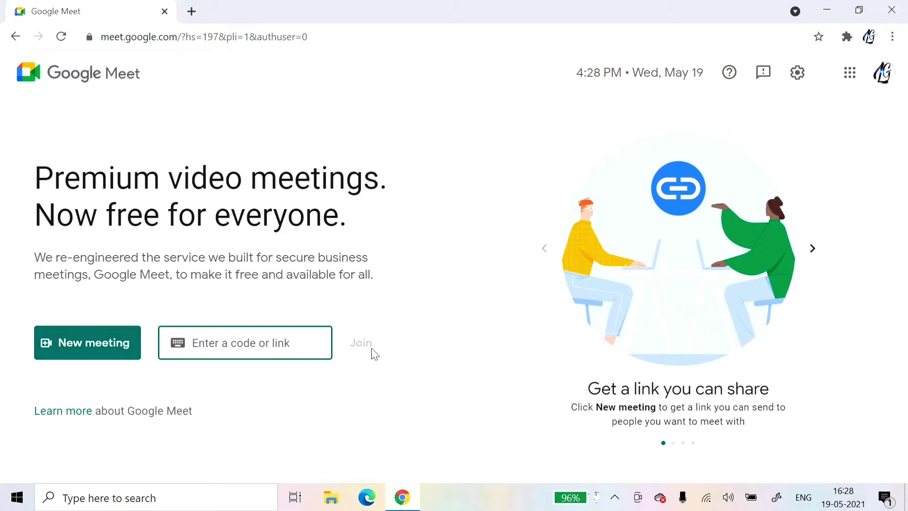
click(114, 349)
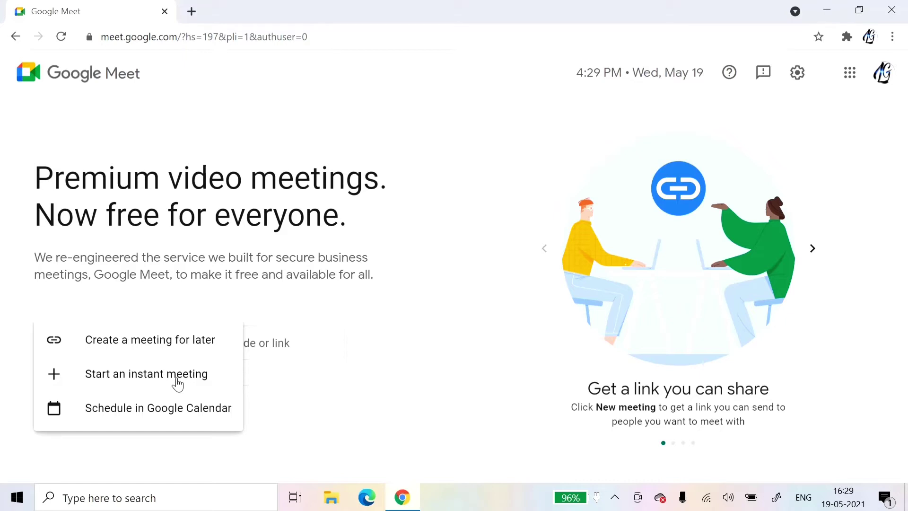
Start an instant meeting and check the speaker volume in the system tray.
click(177, 380)
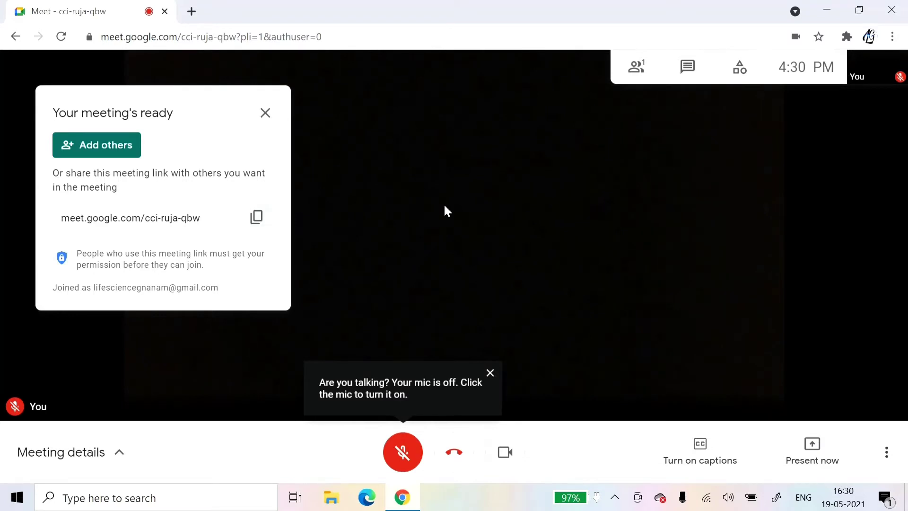
click(614, 507)
click(676, 319)
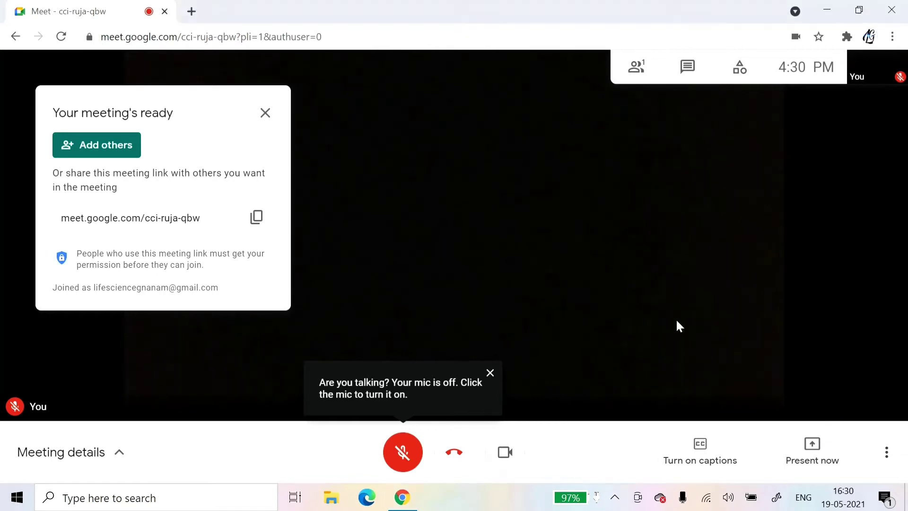
click(728, 497)
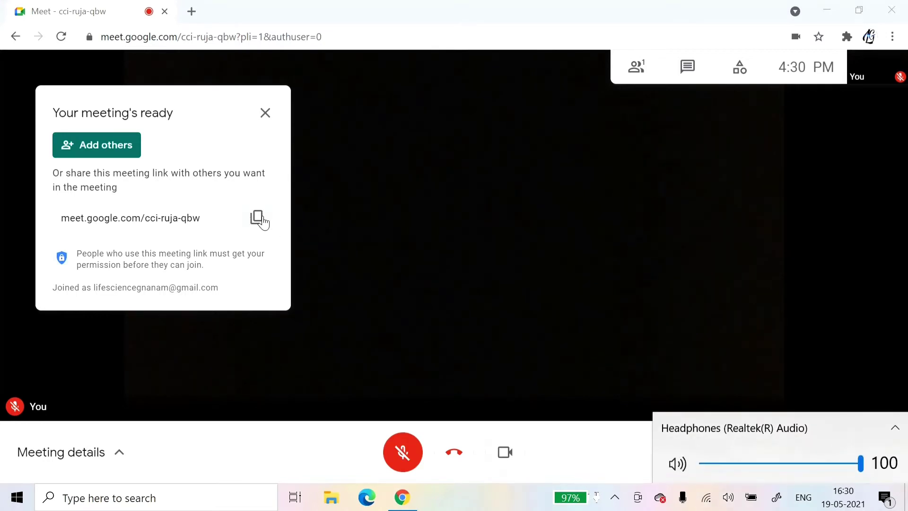
click(393, 261)
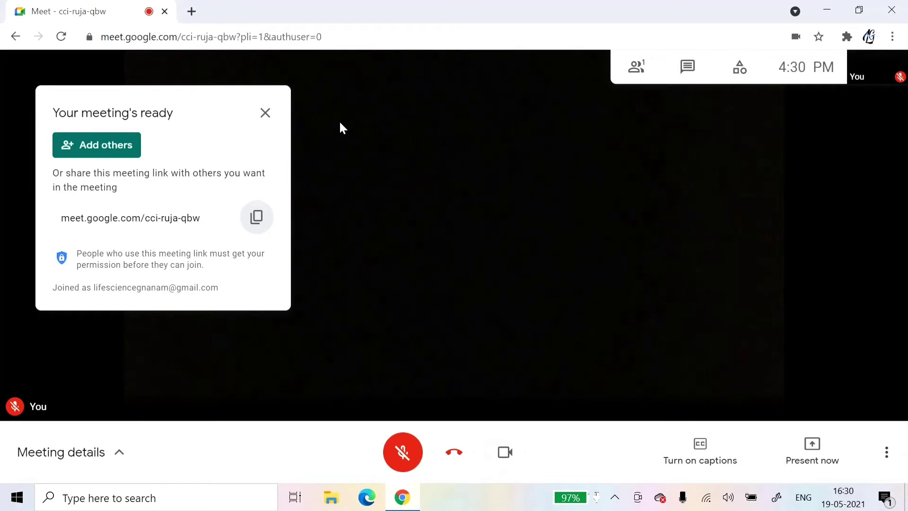
Leave the call and schedule a new meeting in Google Calendar from the New meeting menu.
click(266, 114)
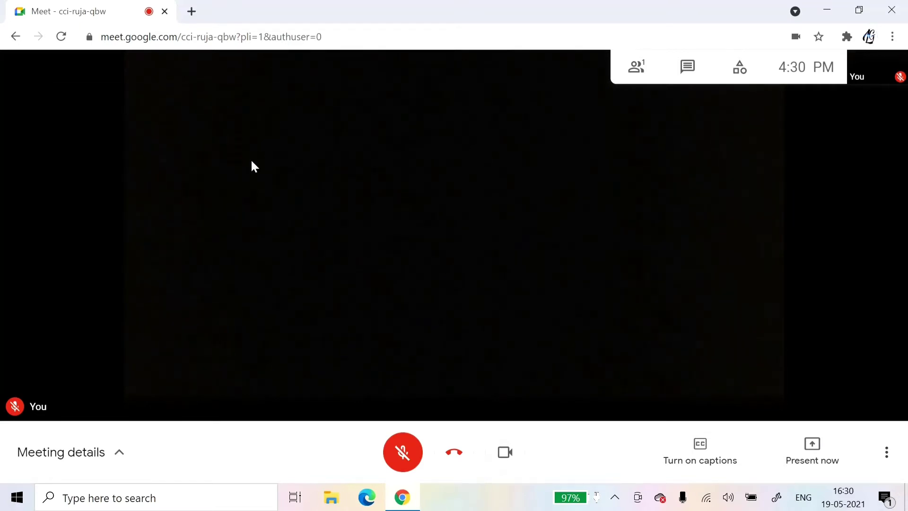
click(9, 41)
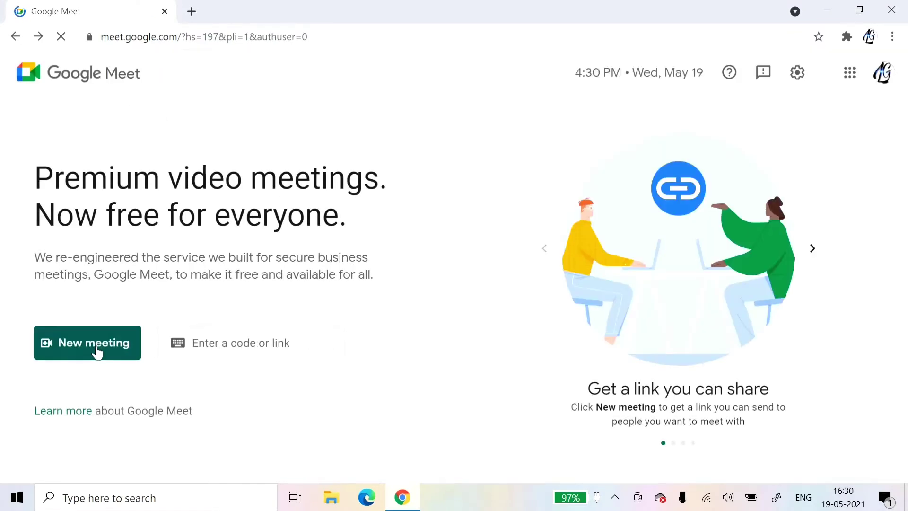
click(97, 351)
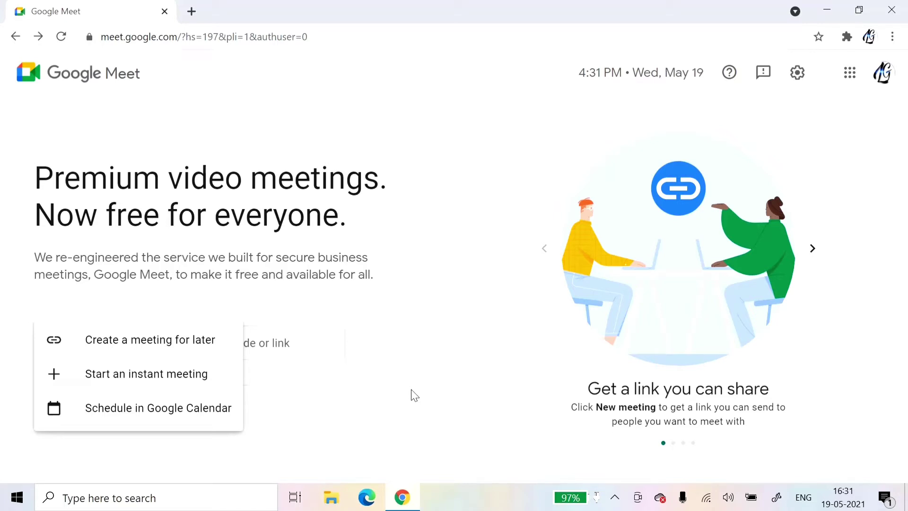
click(139, 414)
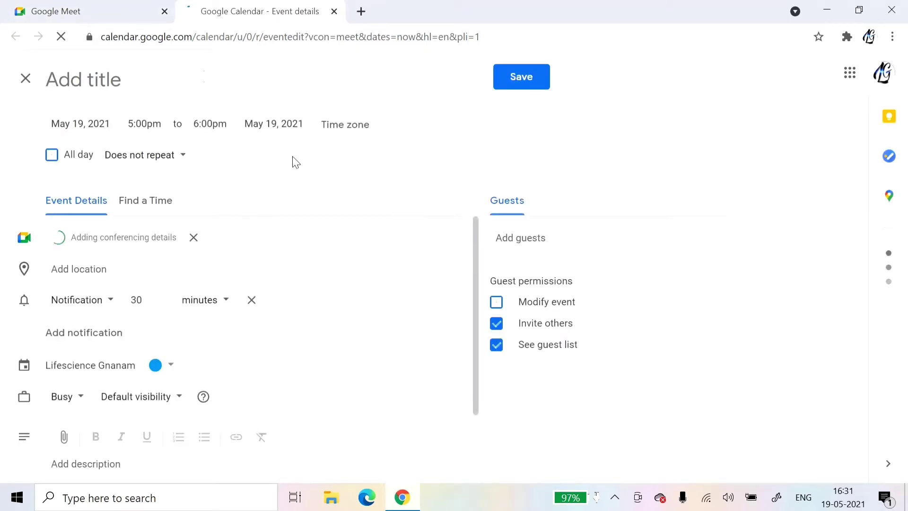
Title the event 'biology career guidance'.
click(157, 72)
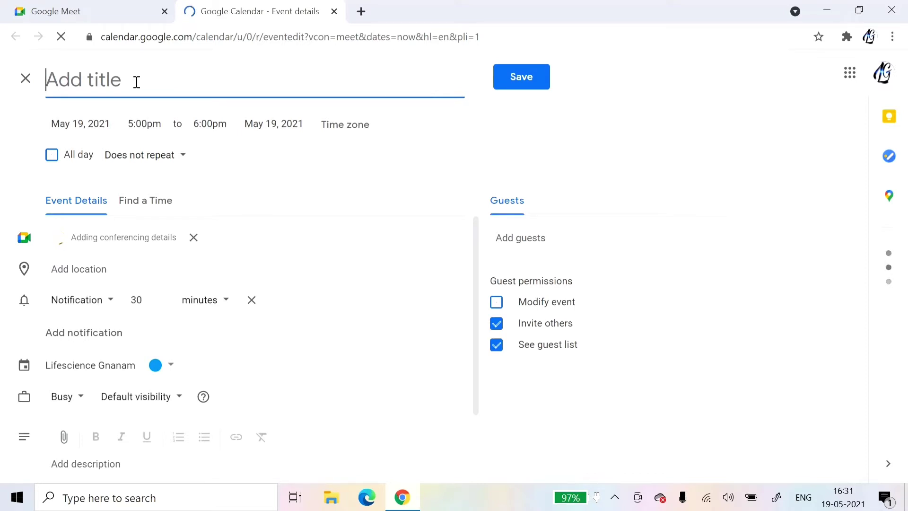
text(biology v)
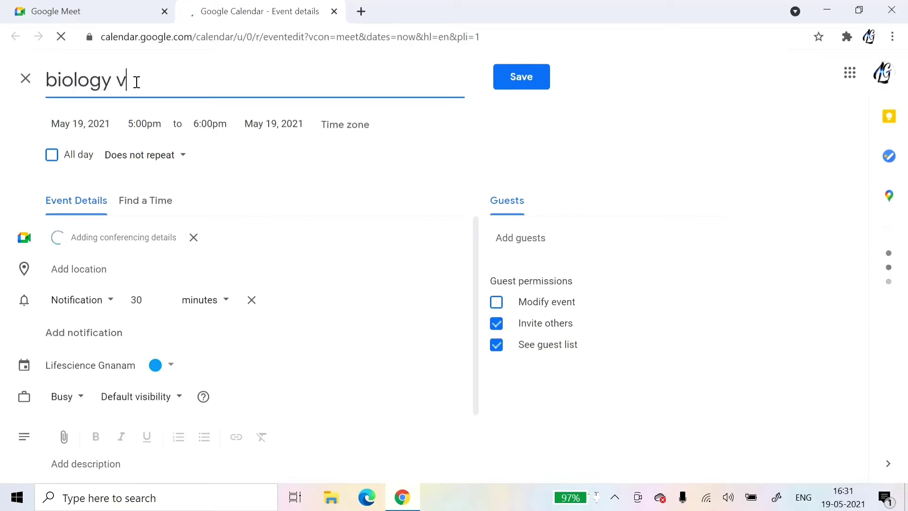
key(BackSpace)
text(care)
text(er guid)
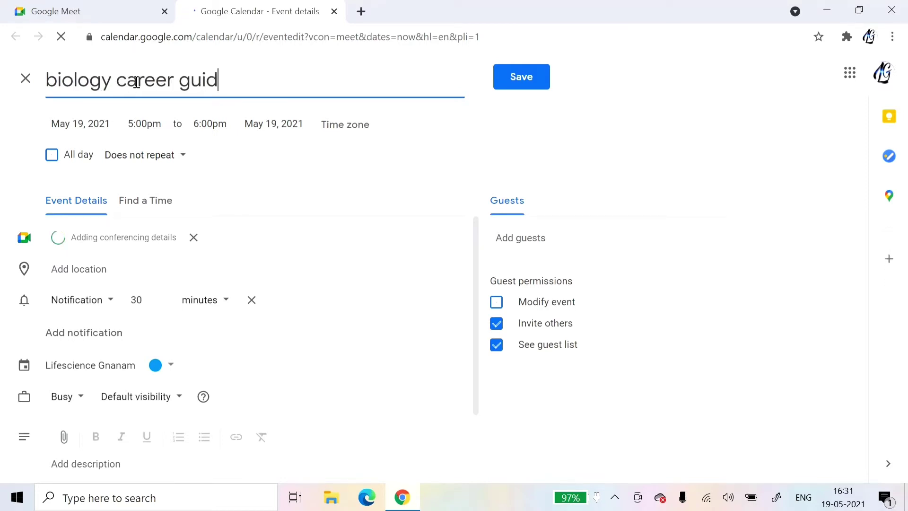
text(ance)
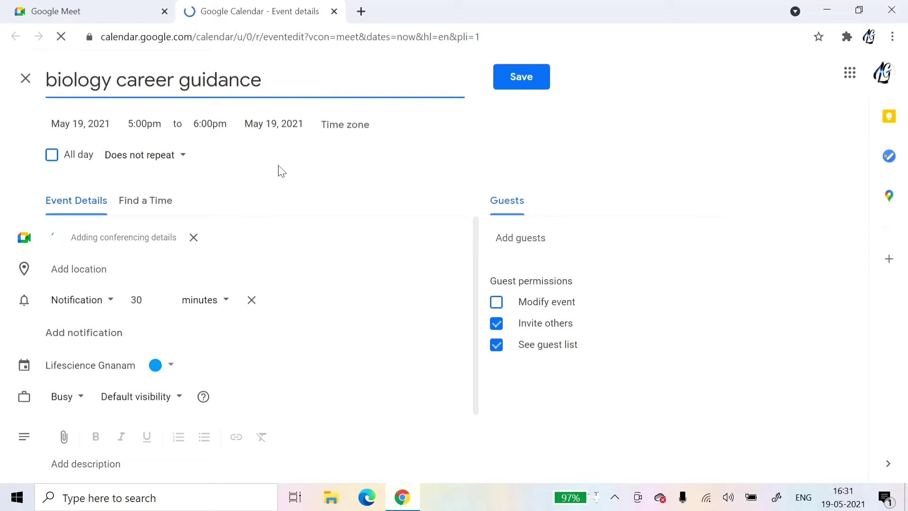
Set the event to May 20, 2021, 10:00pm–11:00pm, with All day left off.
click(77, 124)
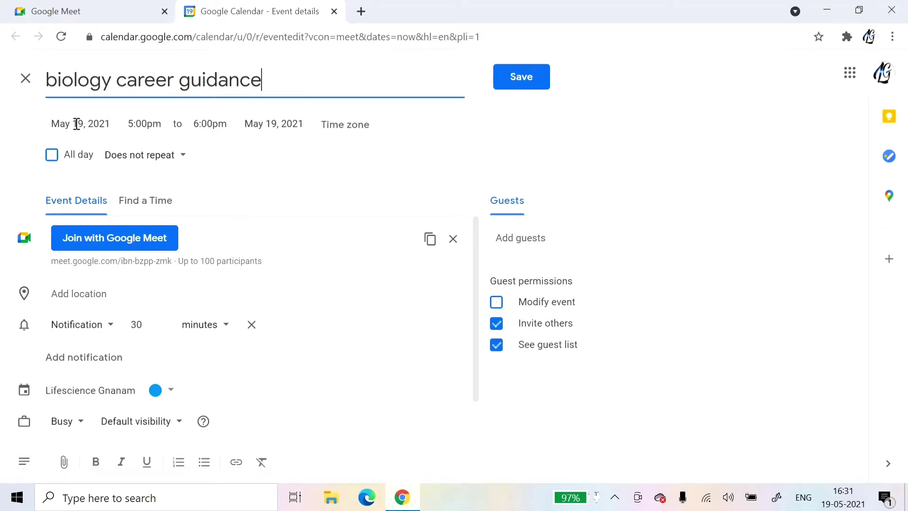
click(77, 124)
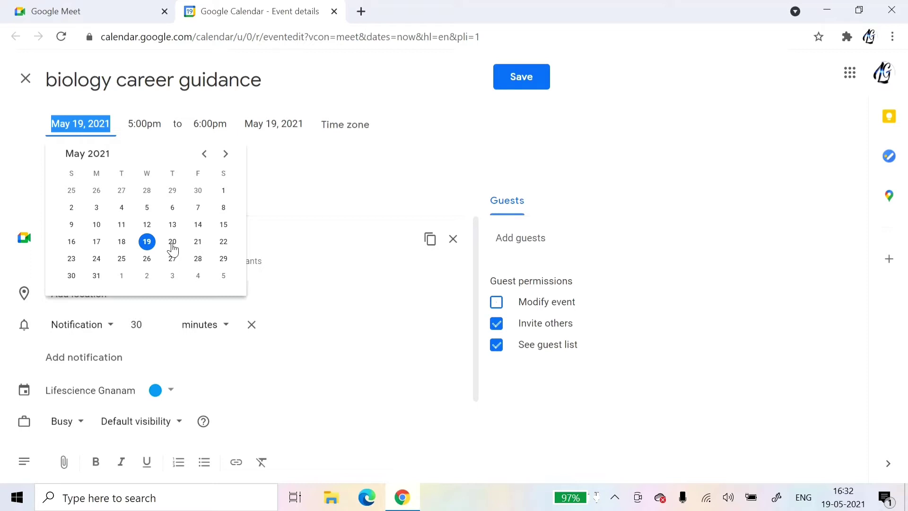
click(173, 241)
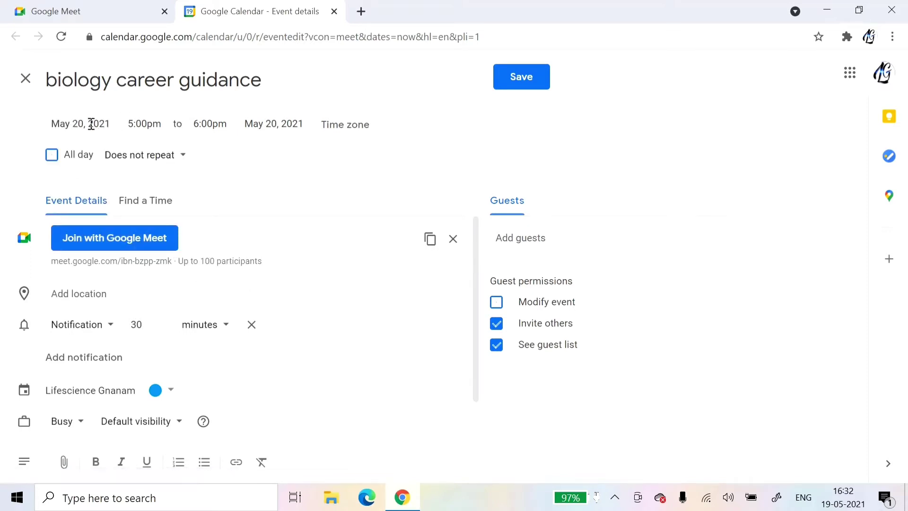
click(156, 124)
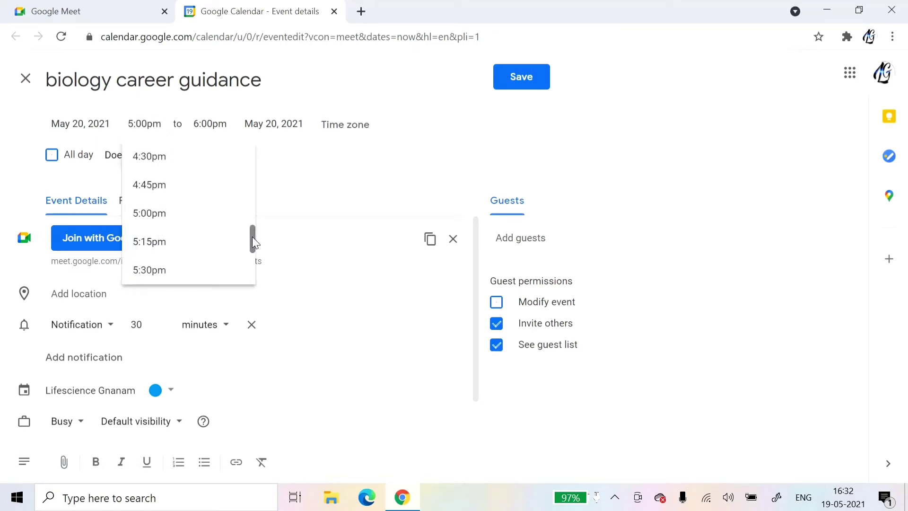
drag(251, 243, 253, 273)
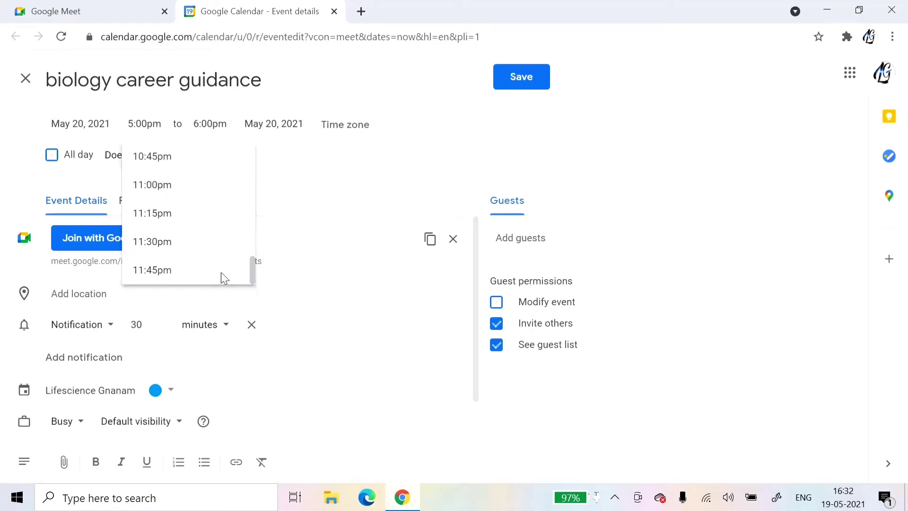
mouse_move(252, 273)
mouse_down()
mouse_move(253, 256)
mouse_move(254, 270)
mouse_up()
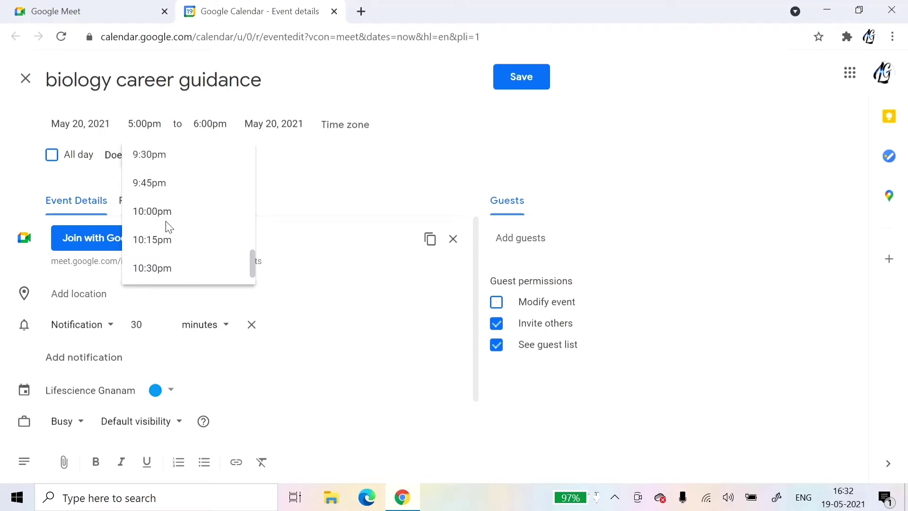
click(167, 220)
click(230, 125)
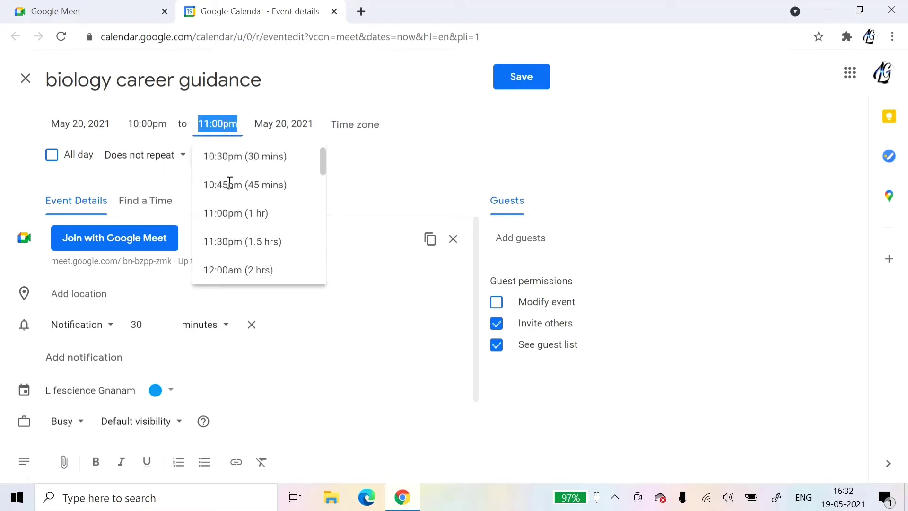
click(235, 211)
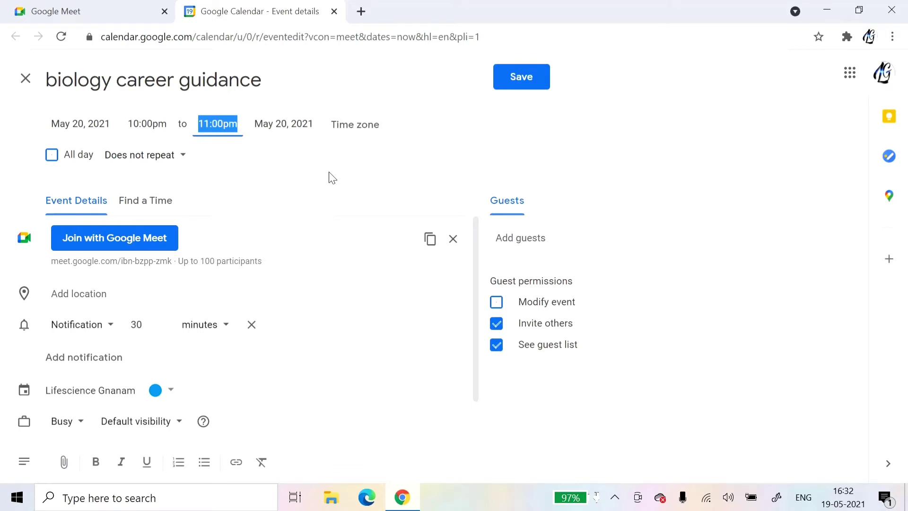
click(52, 156)
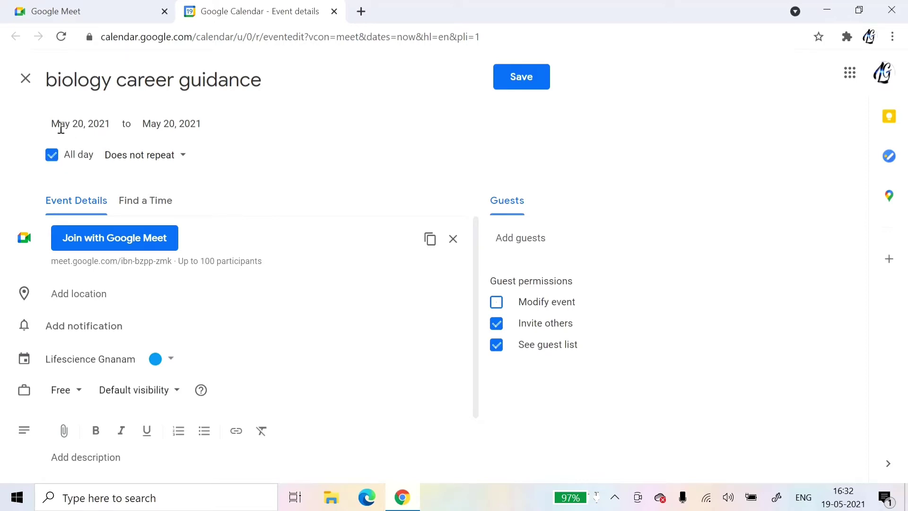
click(53, 157)
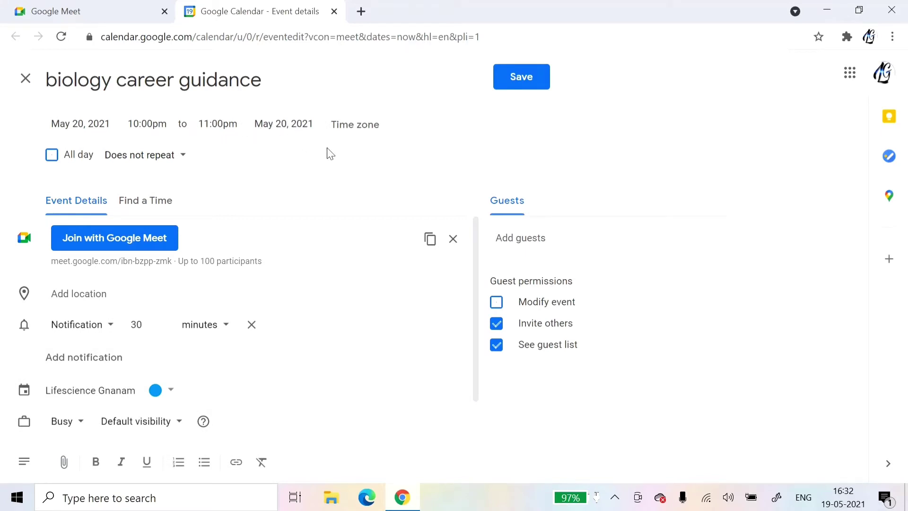
Test the Join with Google Meet link, close its tab, and save the event.
click(115, 238)
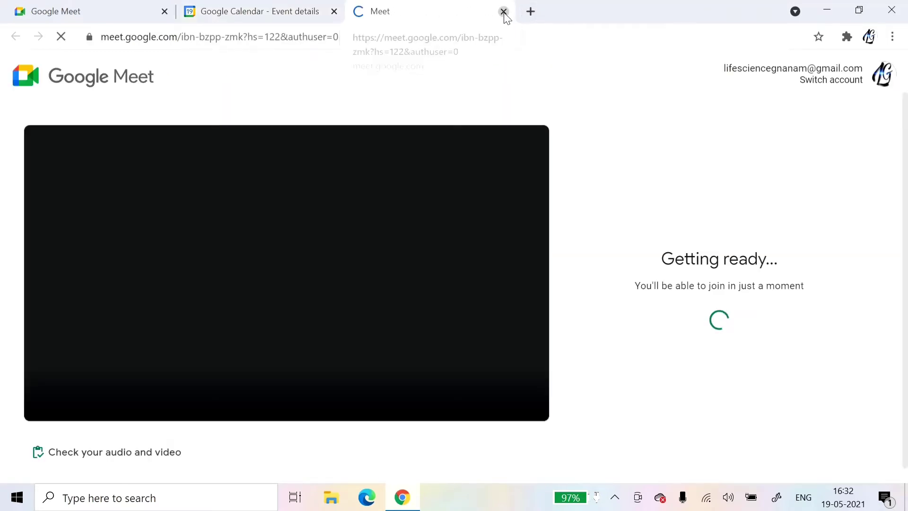
click(503, 11)
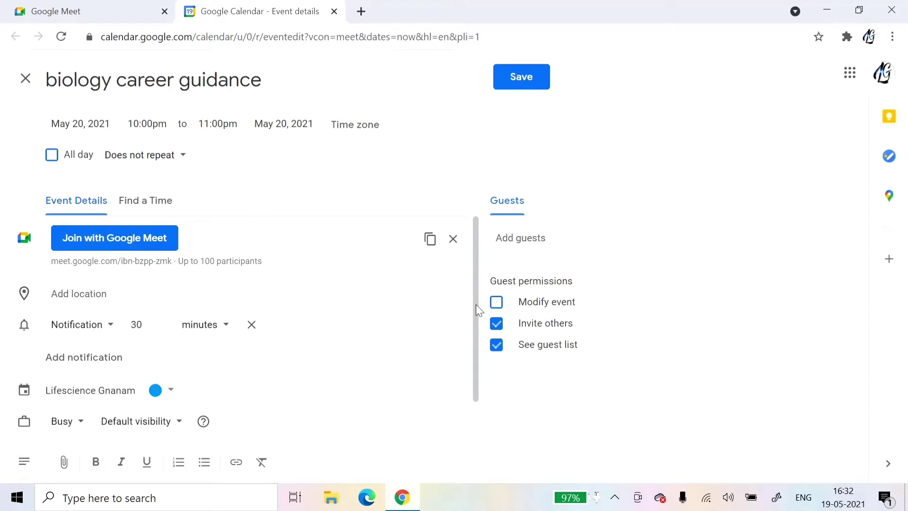
mouse_move(475, 310)
mouse_down()
mouse_move(472, 385)
mouse_move(480, 80)
mouse_up()
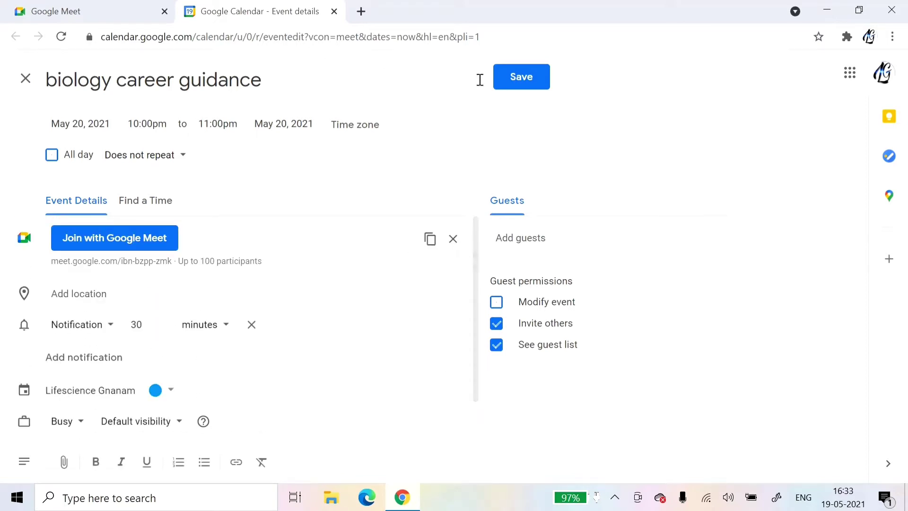
click(522, 85)
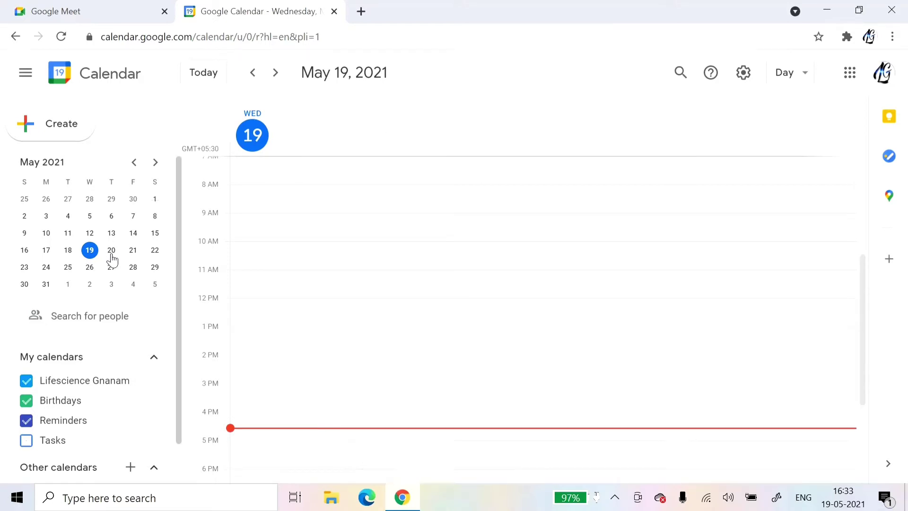
Open the May 20 'biology career guidance' event in edit view and save it again.
click(111, 253)
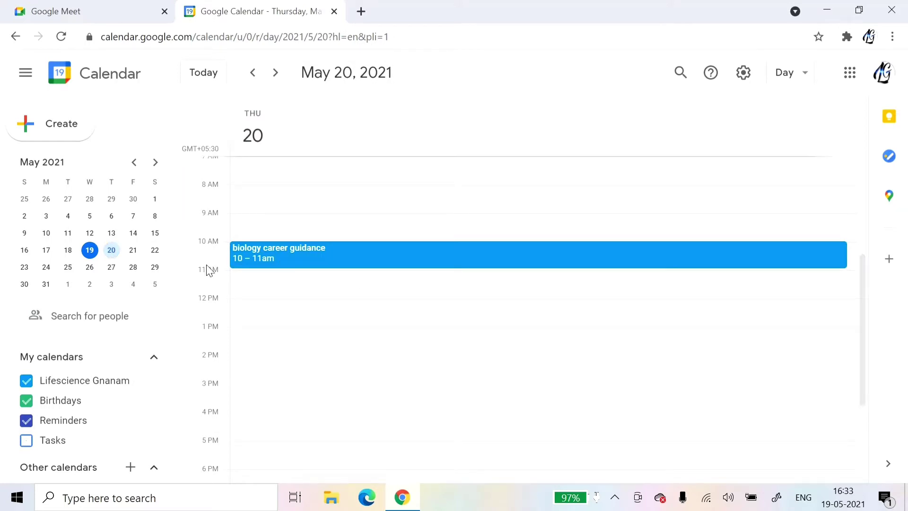
click(333, 266)
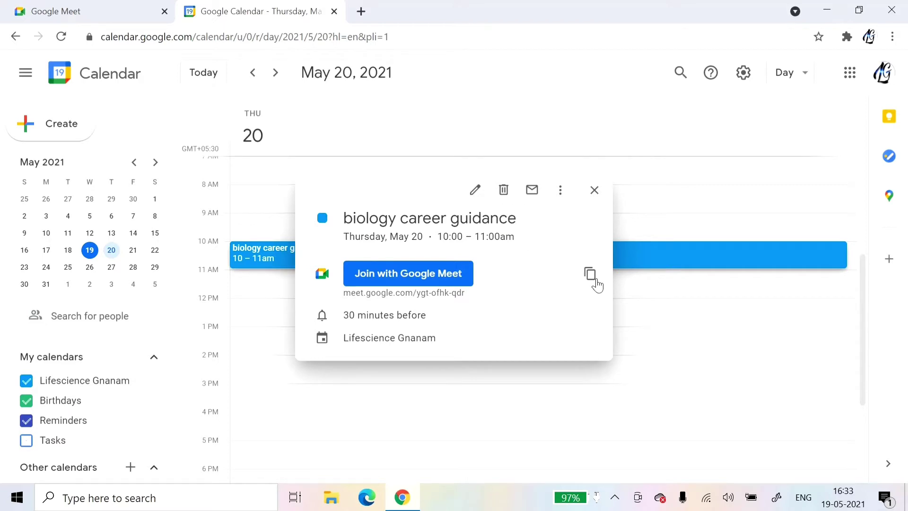
click(475, 194)
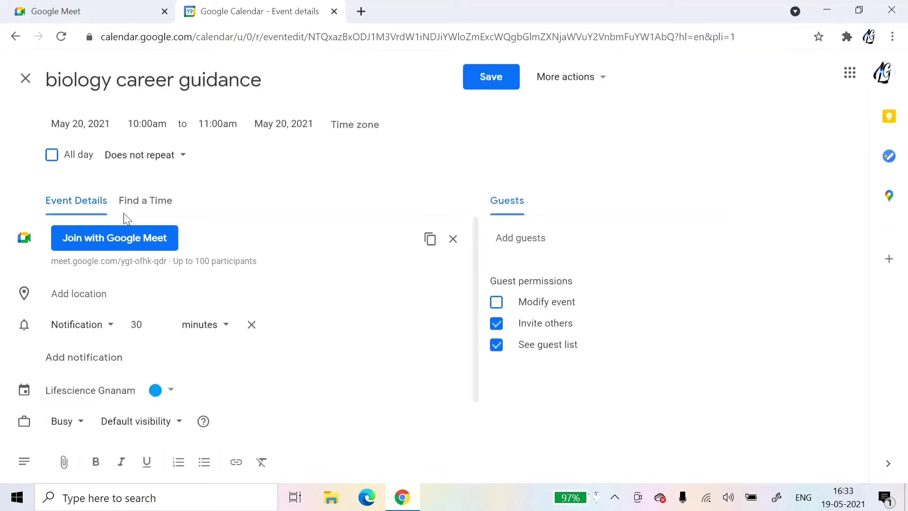
click(490, 77)
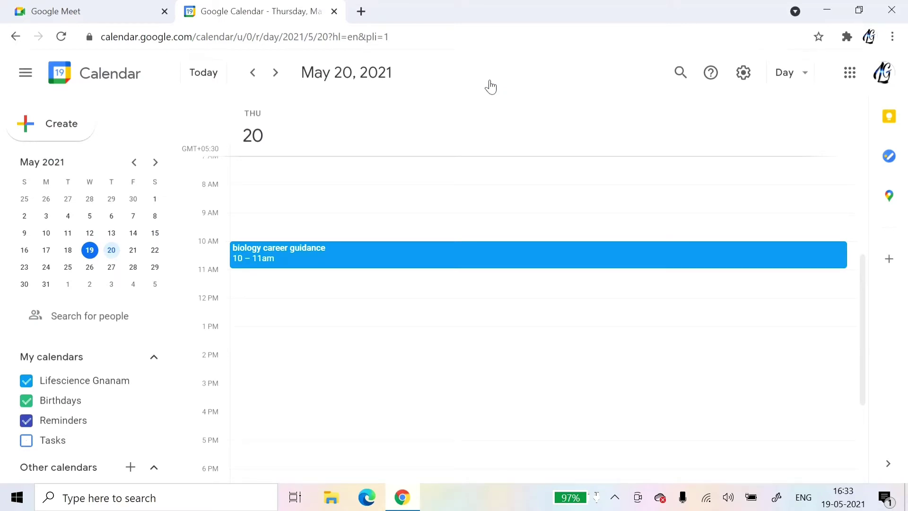
click(471, 262)
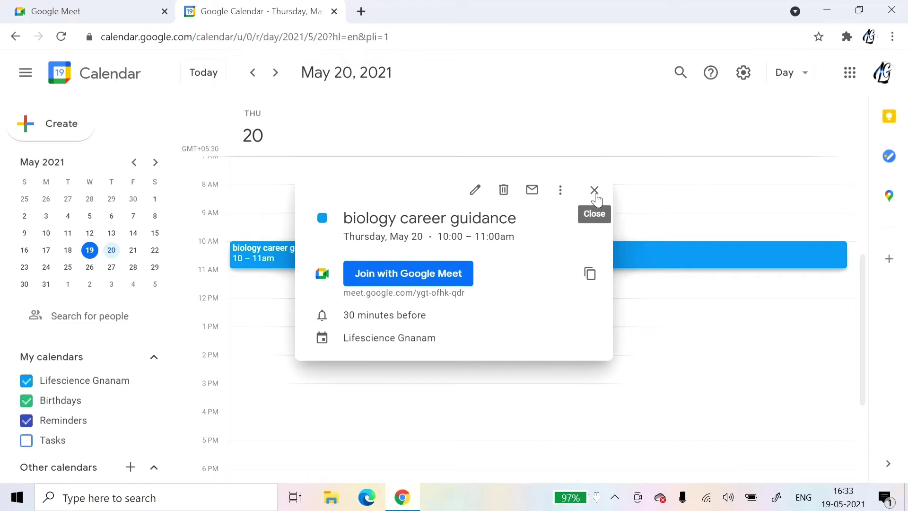
click(594, 190)
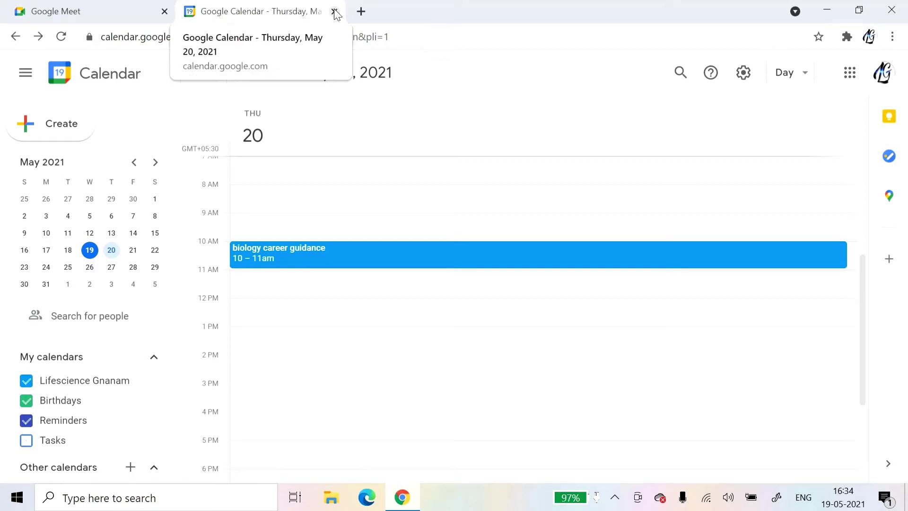
Close the Google Calendar tab, keeping the Google Meet home page.
click(118, 6)
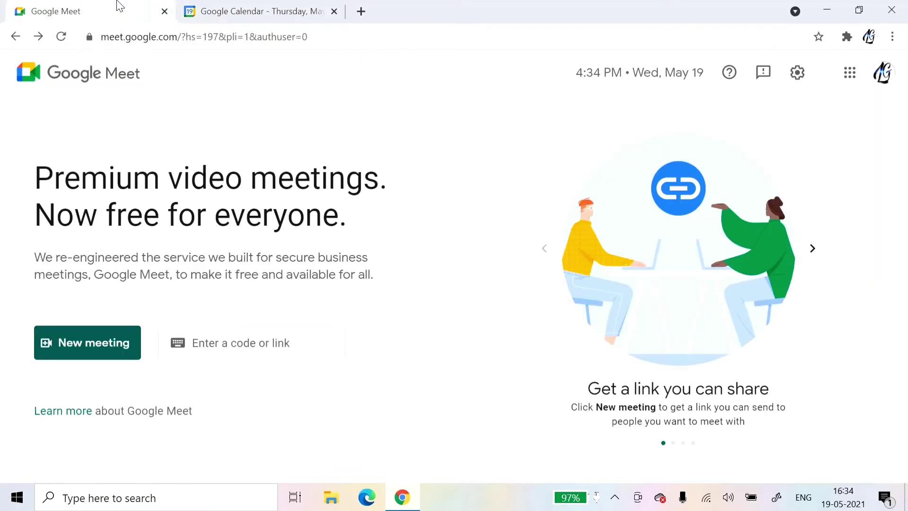
click(335, 12)
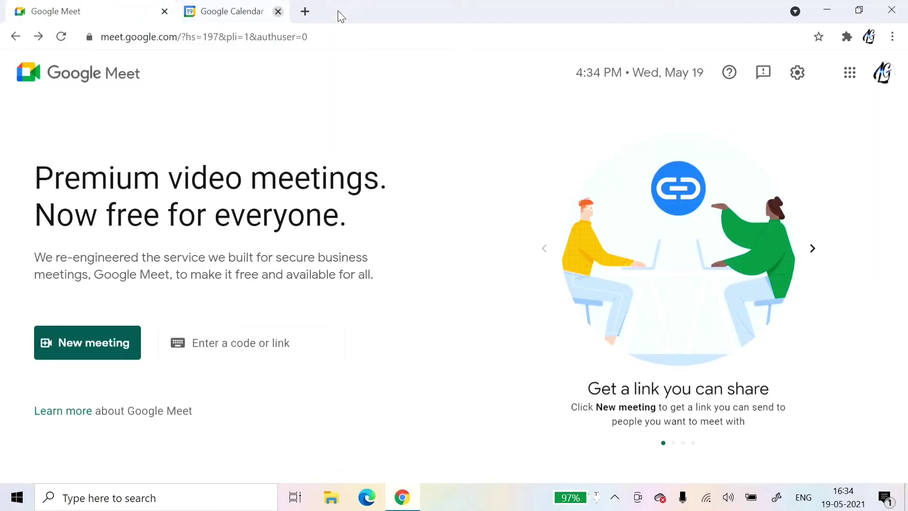
Start another instant meeting from the New meeting menu.
click(109, 338)
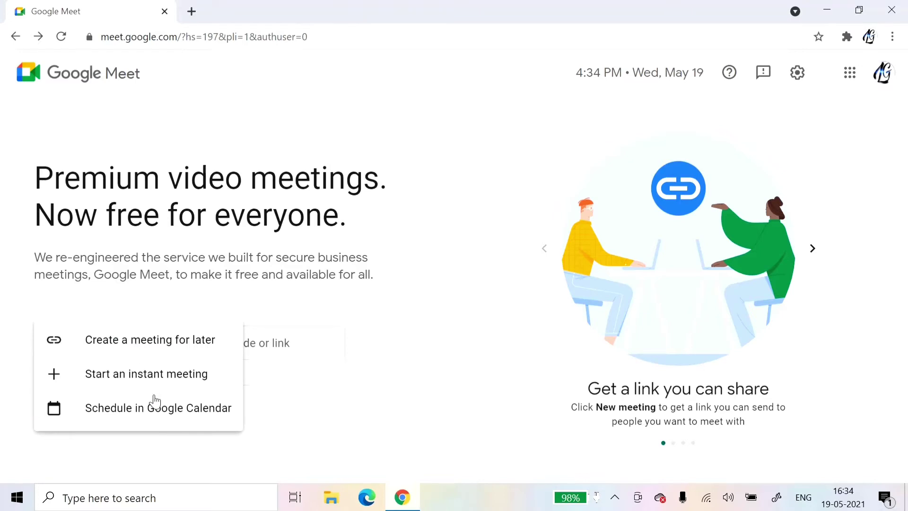
click(133, 376)
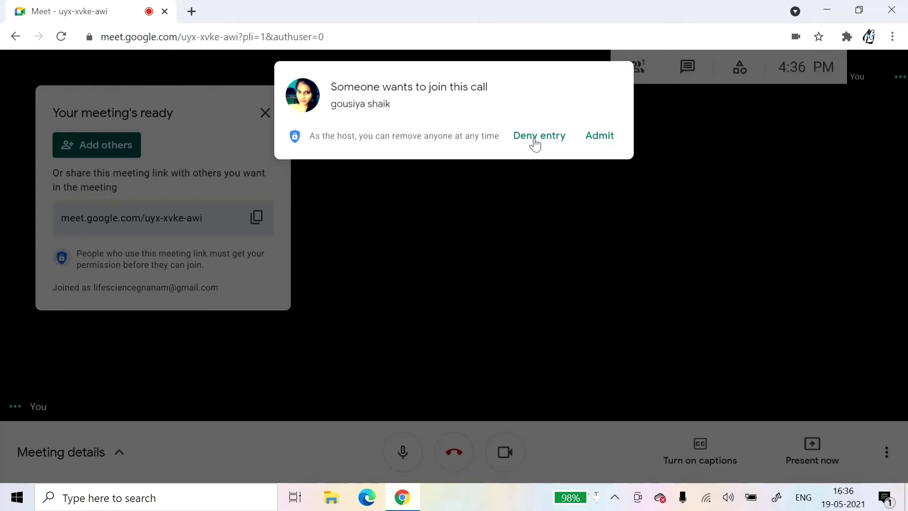
Admit the waiting participant, pin your own tile, dismiss the ready card and turn the camera off.
click(600, 136)
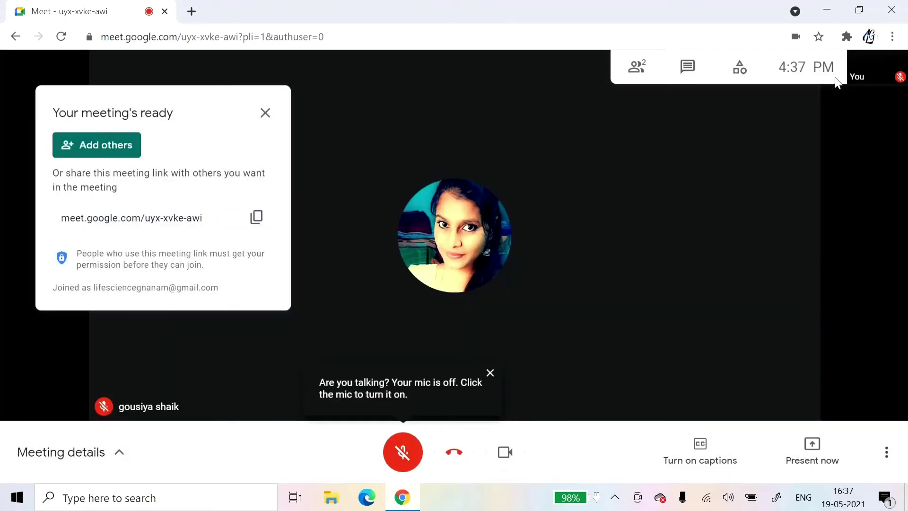
click(859, 74)
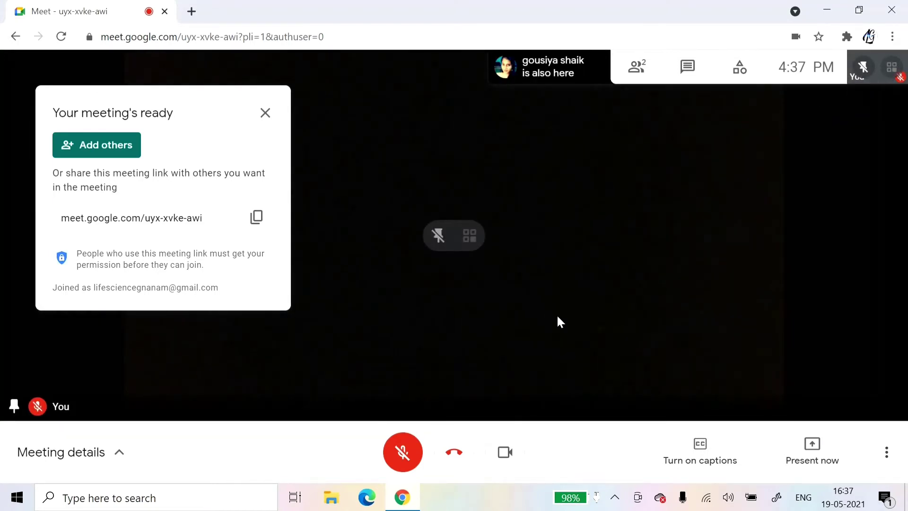
click(265, 114)
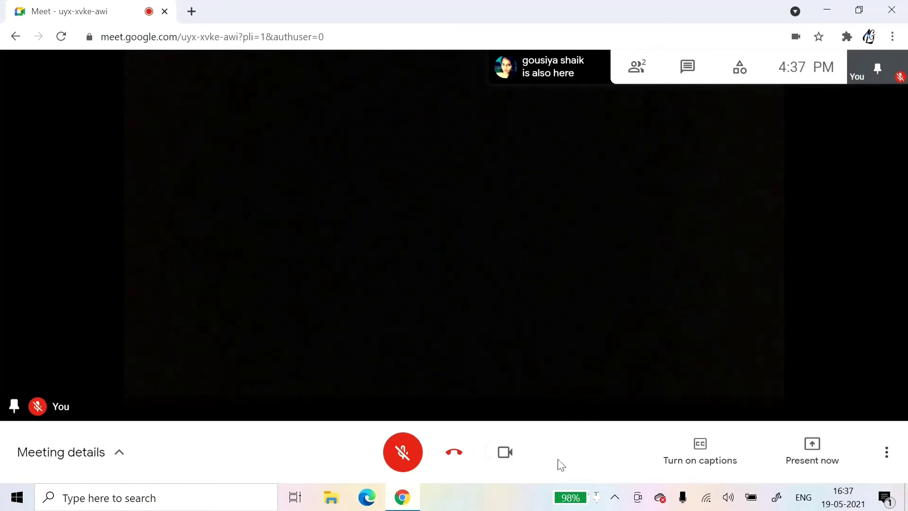
click(507, 459)
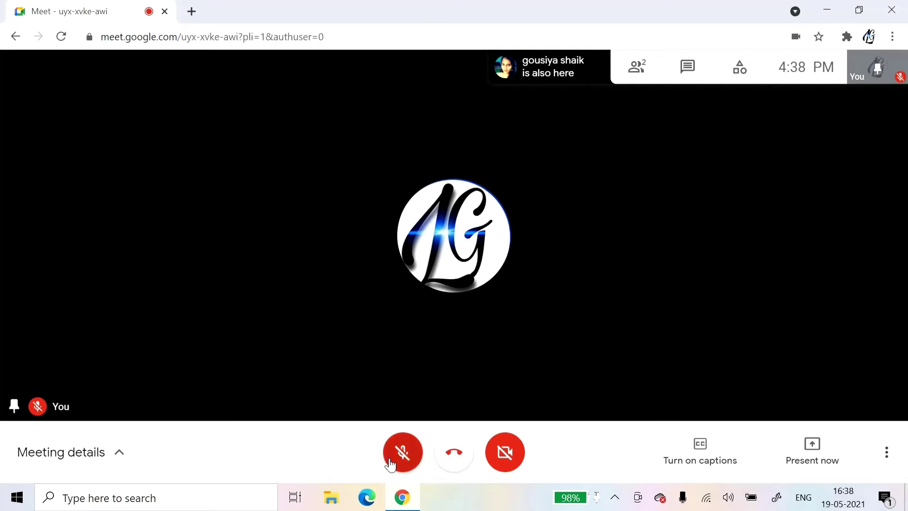
mouse_move(454, 235)
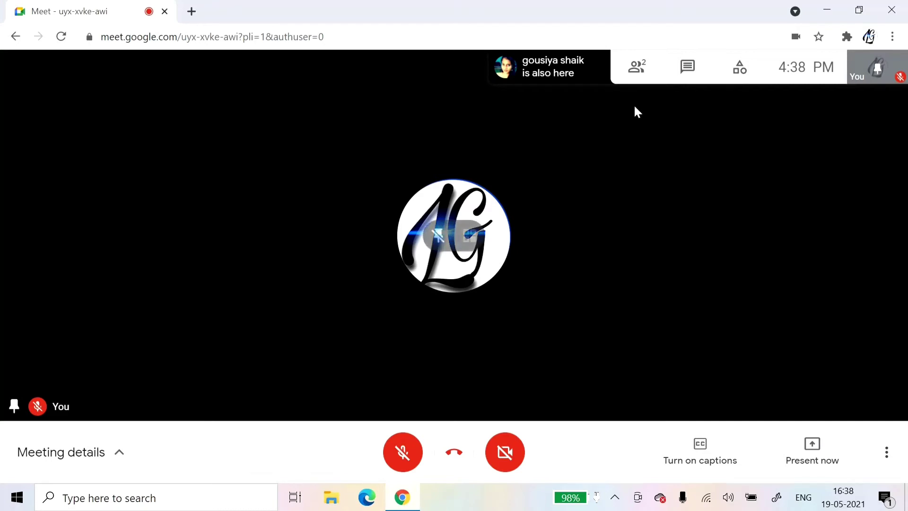
Send 'hghhghg' to everyone in the in-call chat and bring up the meeting activities list.
click(637, 67)
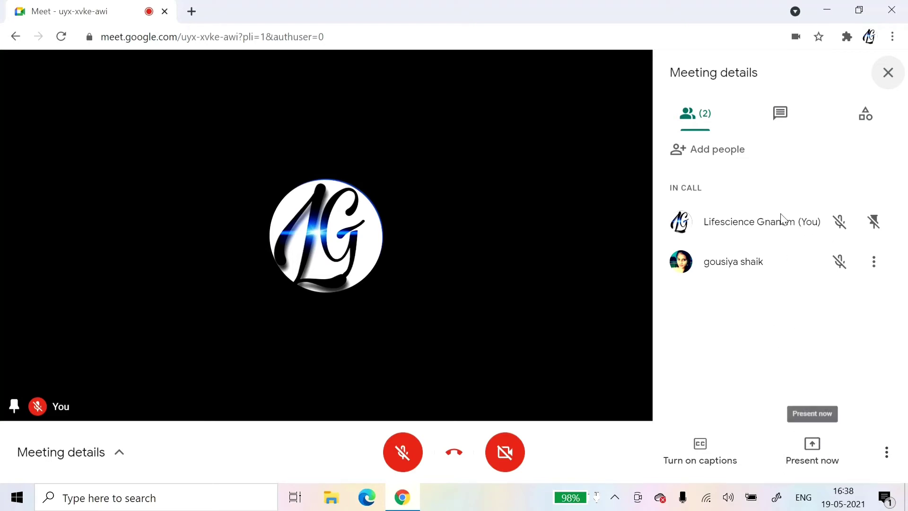
click(779, 123)
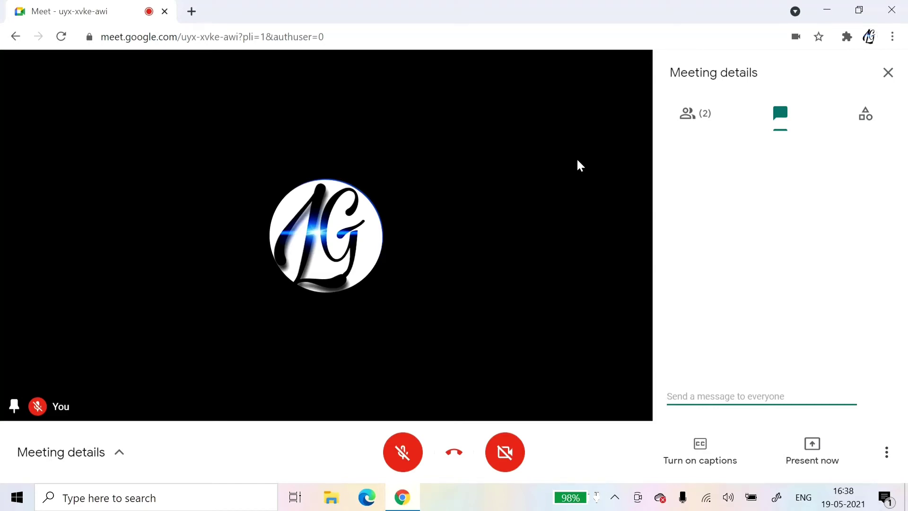
text(hghhghg)
key(Return)
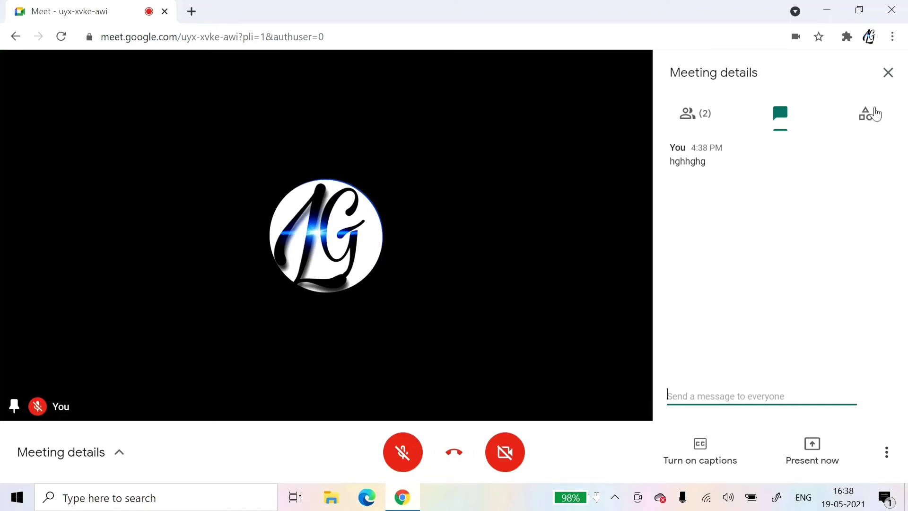
click(875, 114)
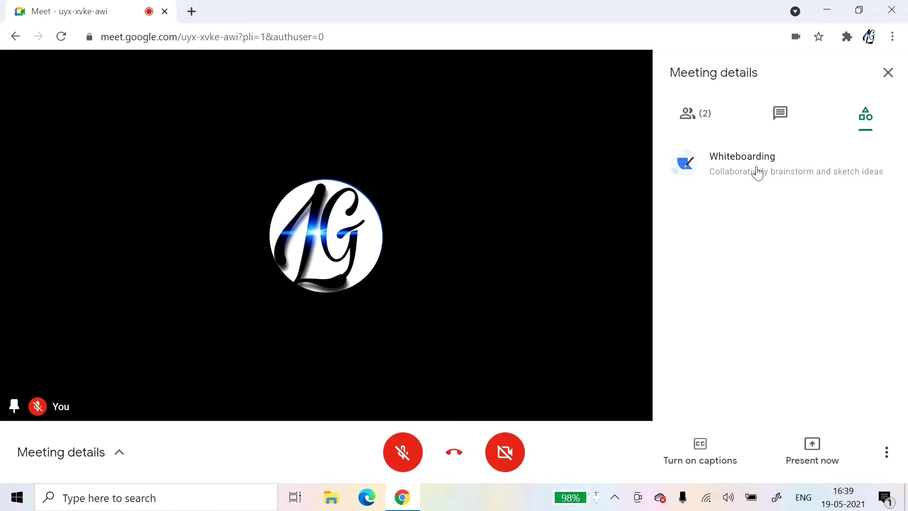
Start a new Jamboard from Whiteboarding and grant the other participant edit access via SEND.
click(757, 173)
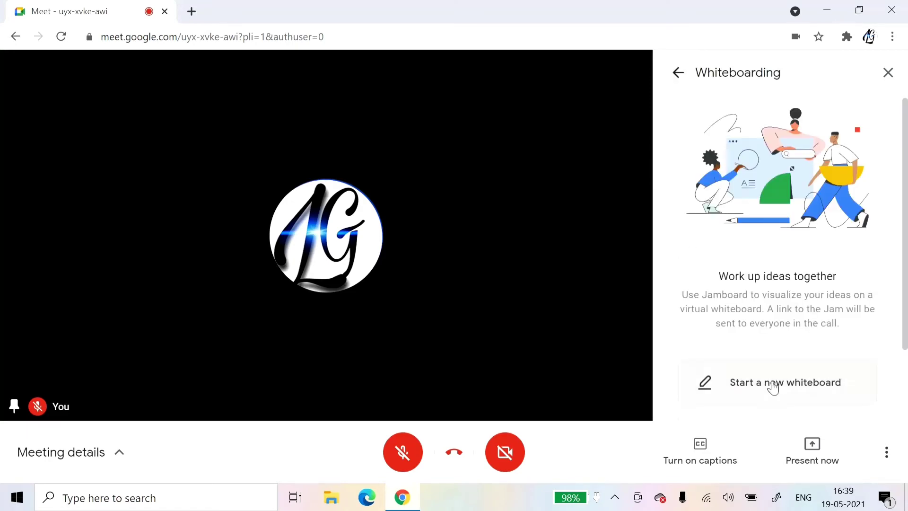
click(773, 386)
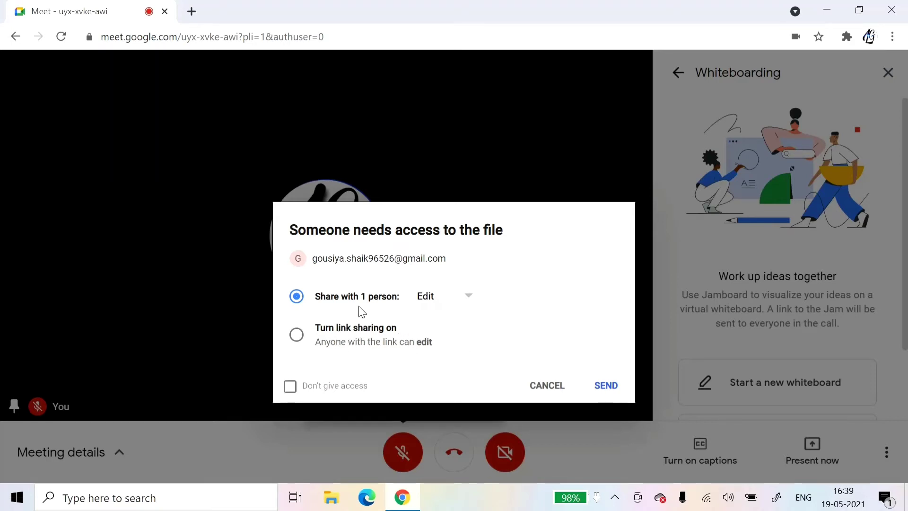
click(597, 386)
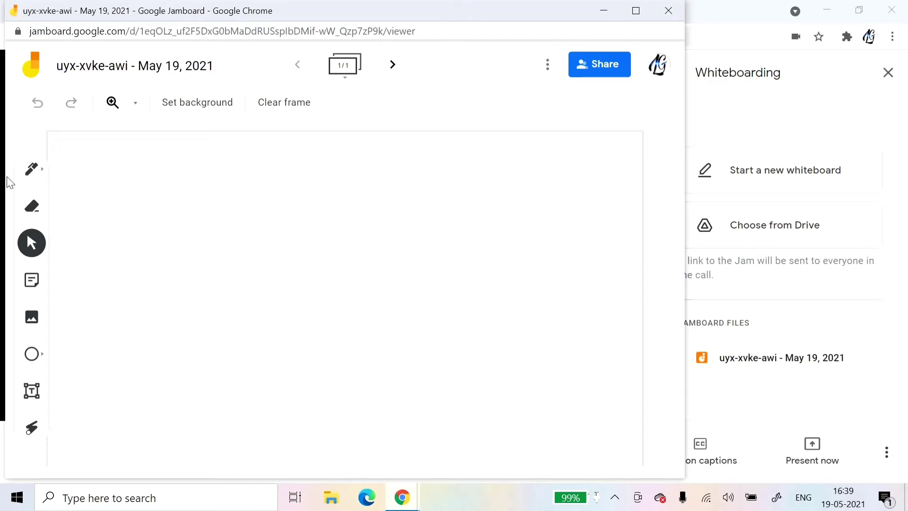
Draw a looping freehand curve and handwriting with the Pen, then erase part of the handwriting.
click(32, 171)
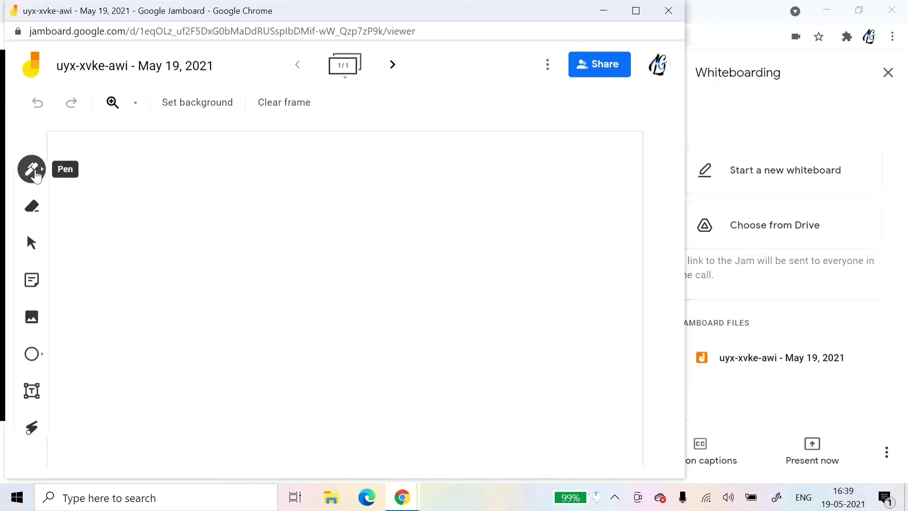
click(38, 174)
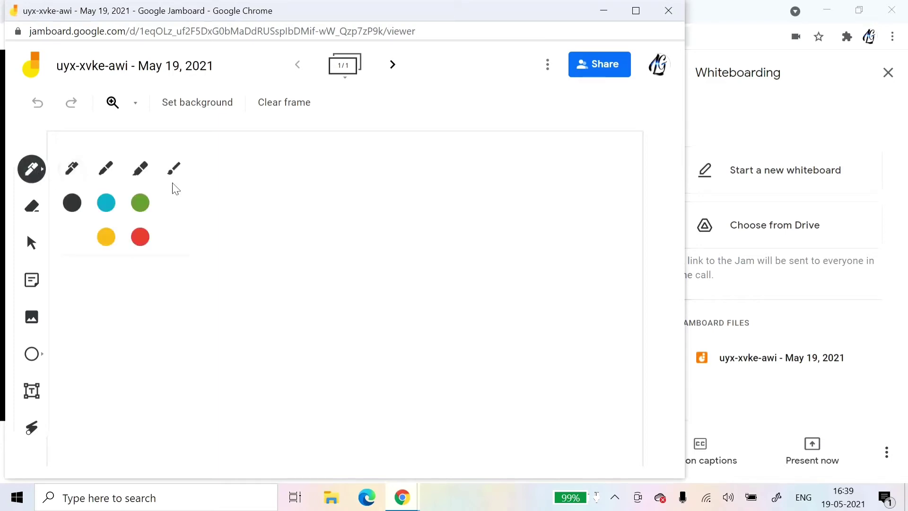
drag(230, 209, 259, 263)
drag(255, 358, 379, 335)
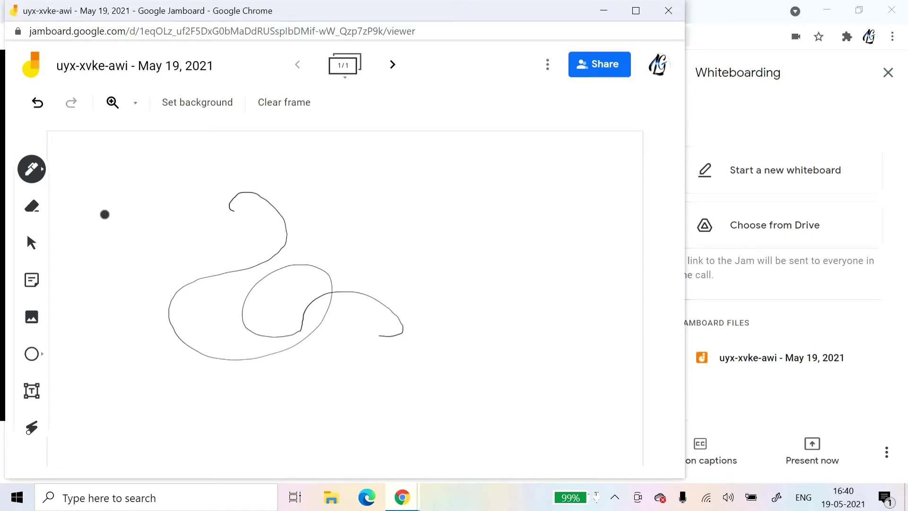
drag(104, 216, 101, 229)
mouse_move(139, 252)
mouse_down()
mouse_move(180, 237)
mouse_move(255, 236)
mouse_move(371, 187)
mouse_move(391, 283)
mouse_move(445, 247)
mouse_up()
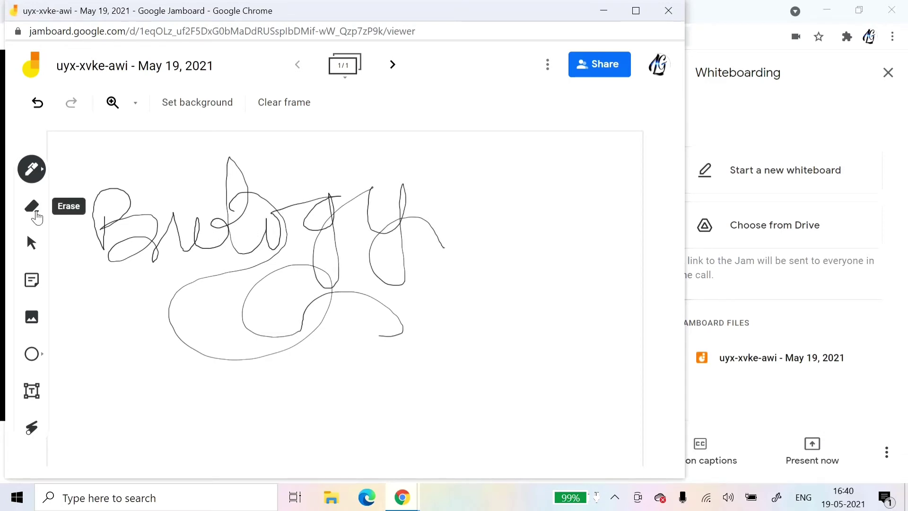
click(37, 218)
mouse_move(185, 247)
mouse_down()
mouse_move(222, 234)
mouse_move(226, 270)
mouse_move(277, 241)
mouse_move(265, 208)
mouse_move(286, 229)
mouse_up()
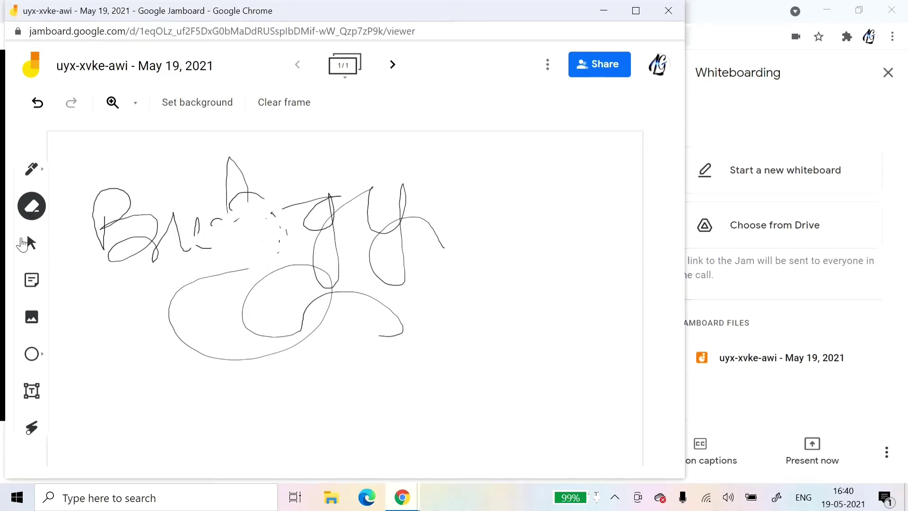
click(23, 243)
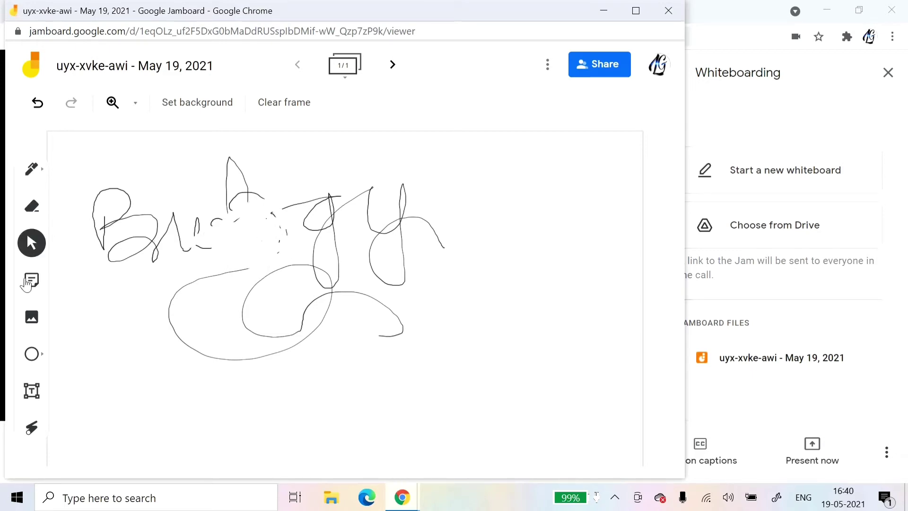
Add a sticky note reading 'hfhghg' at the upper left and cancel the extra empty notes.
click(26, 283)
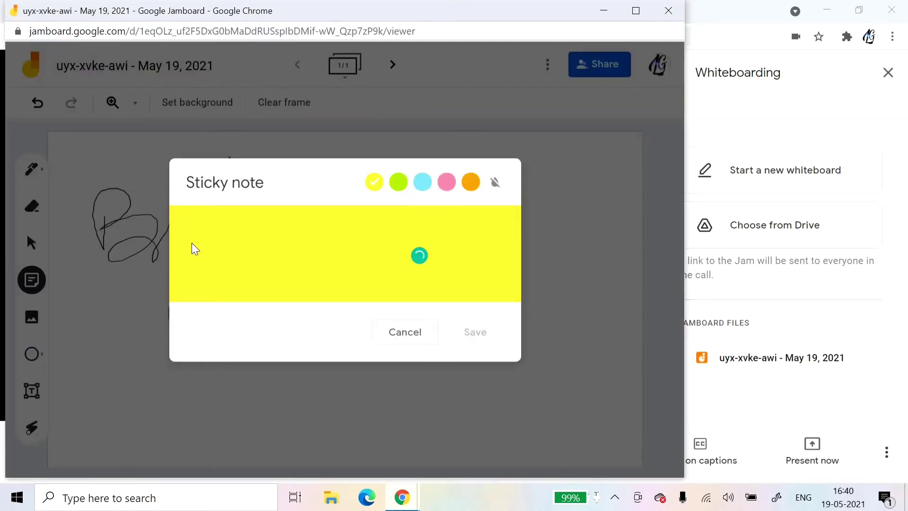
text(hfhghg)
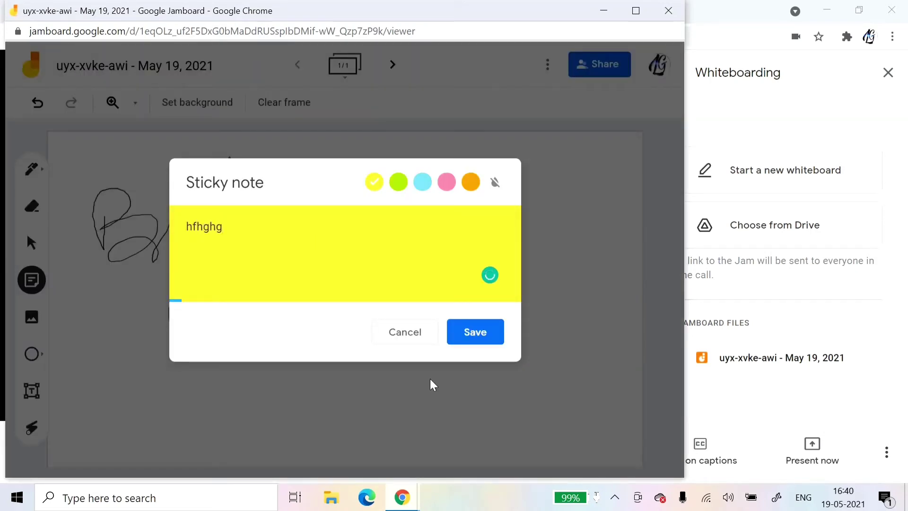
click(480, 339)
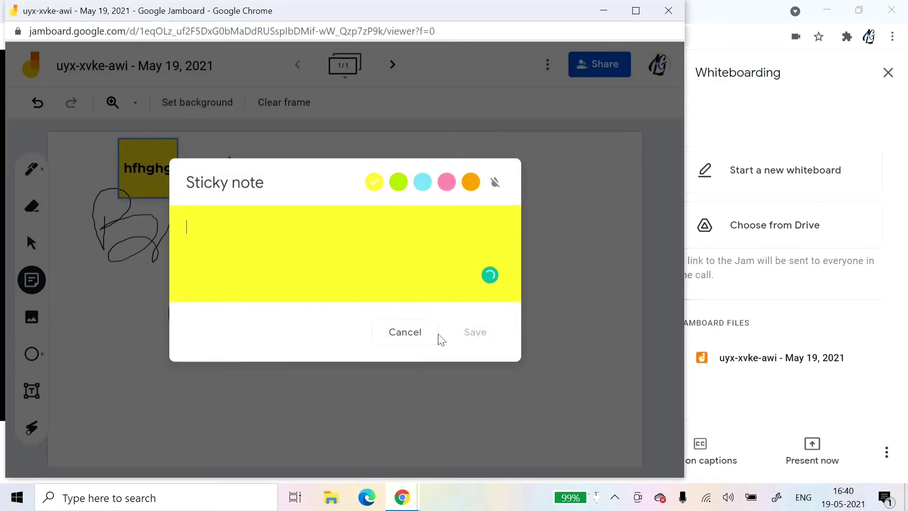
click(406, 332)
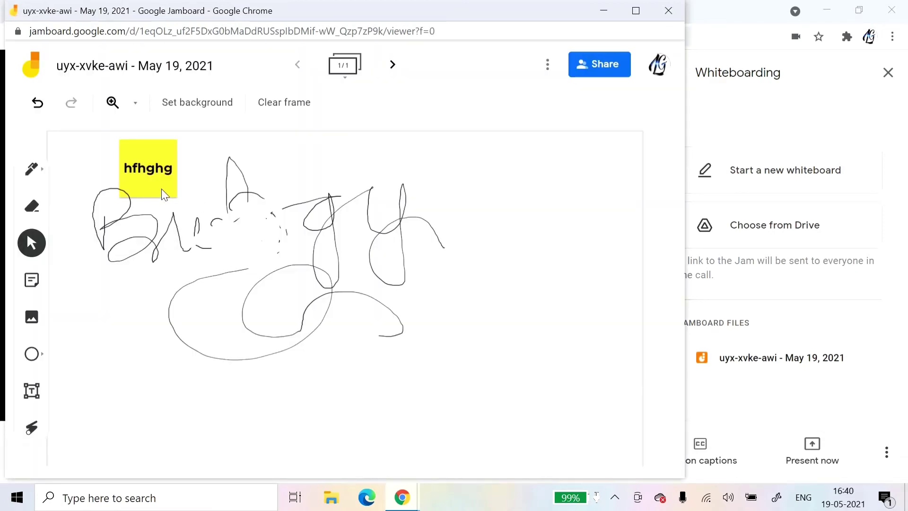
click(32, 280)
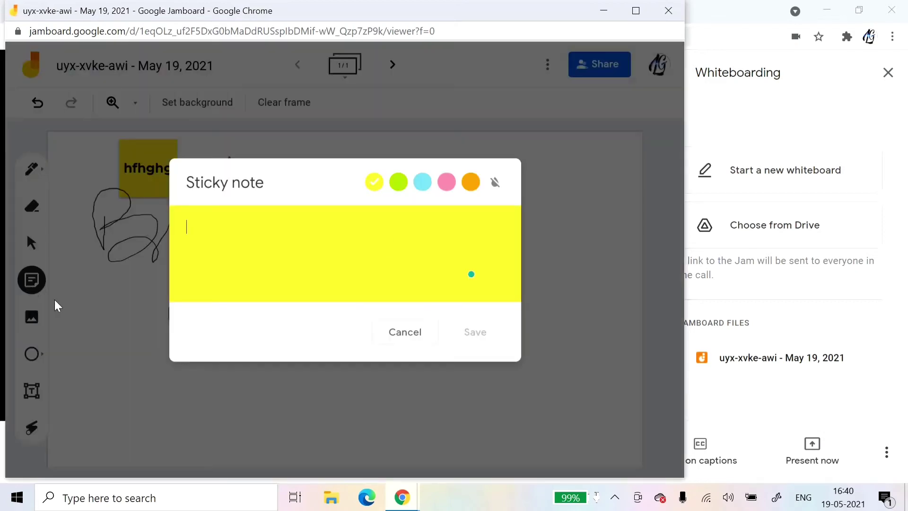
click(411, 331)
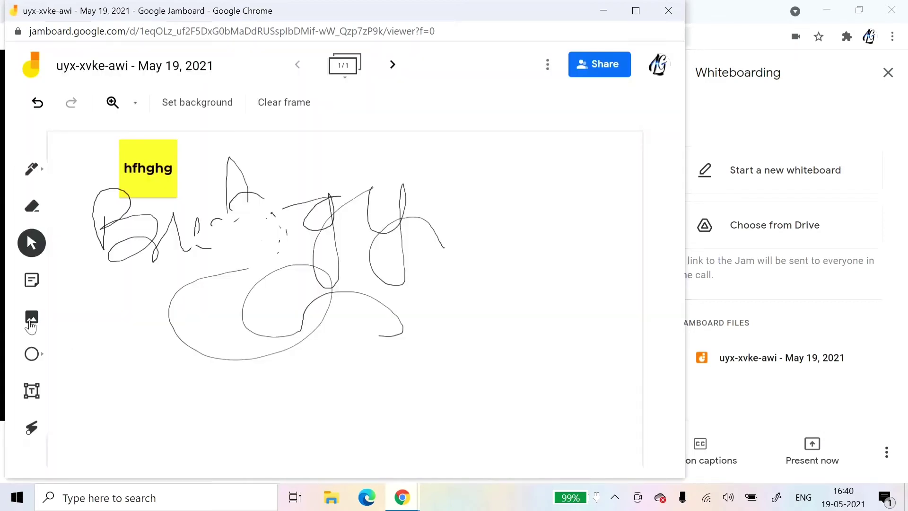
Insert the download JPG from the Downloads folder onto the board.
click(31, 325)
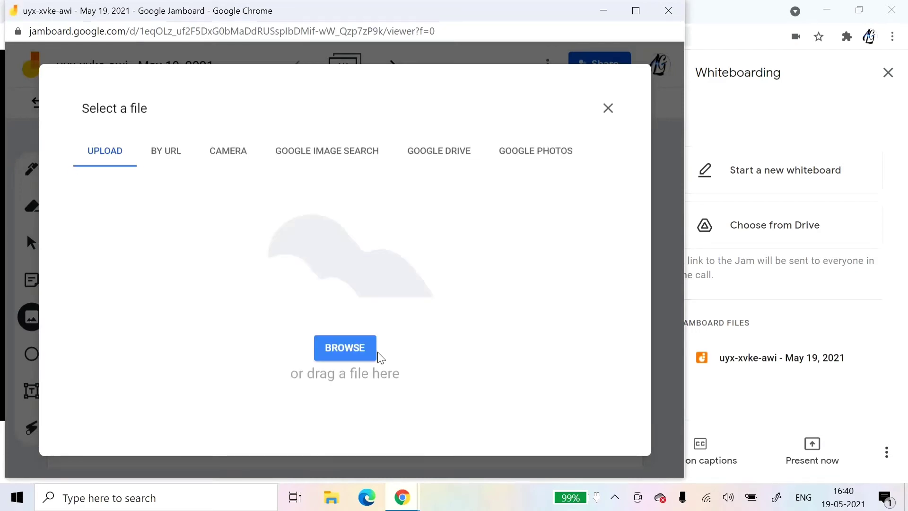
click(359, 348)
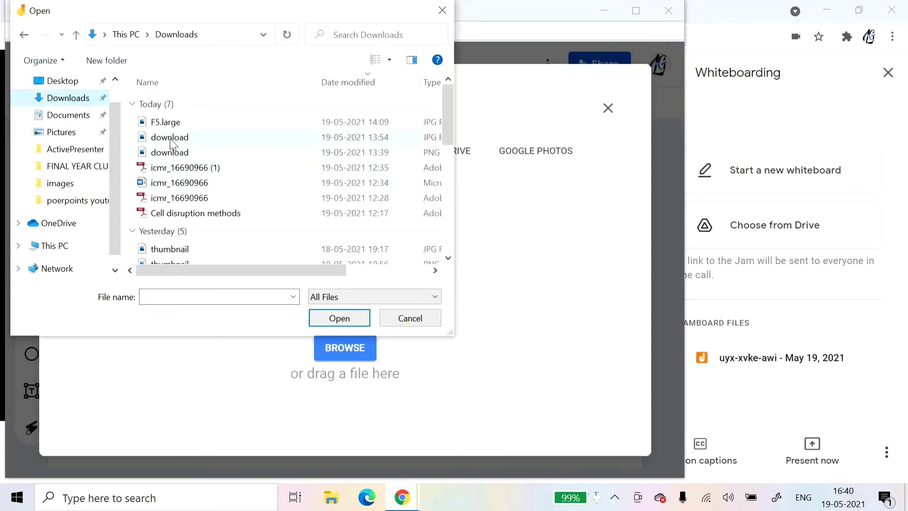
click(171, 140)
click(339, 318)
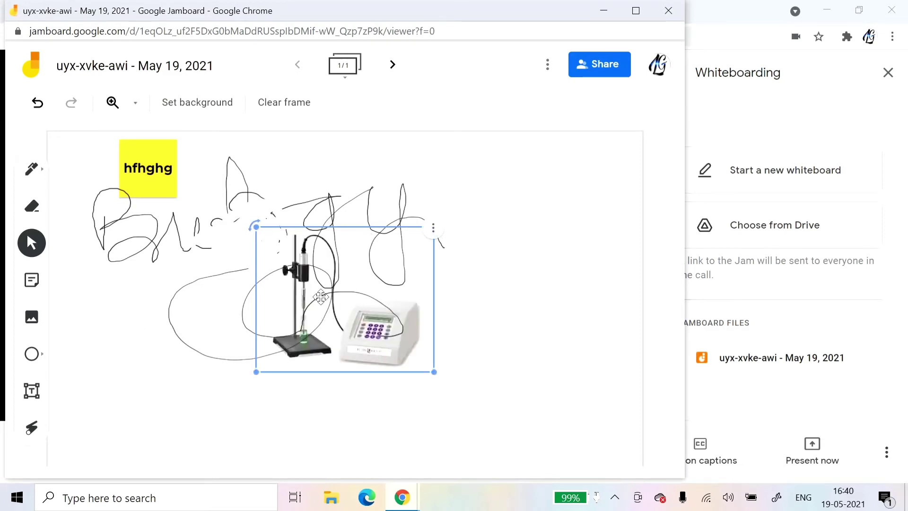
Enlarge the lab instrument picture and move it over the left part of the board.
click(444, 384)
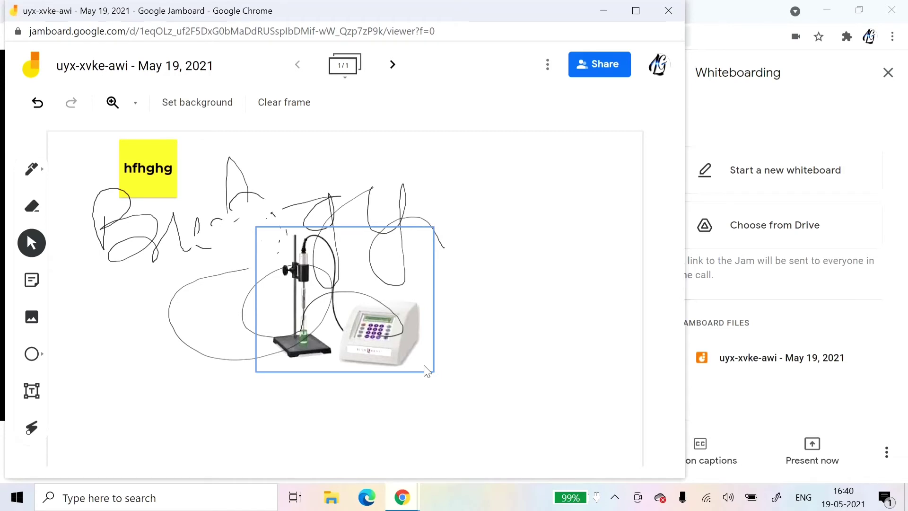
click(397, 332)
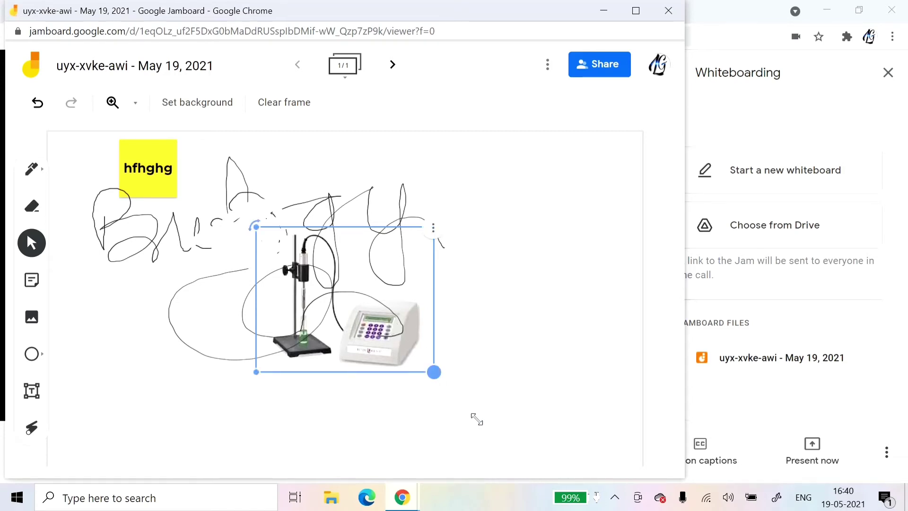
drag(434, 372, 490, 418)
mouse_move(306, 320)
mouse_down()
mouse_move(156, 284)
mouse_move(127, 242)
mouse_up()
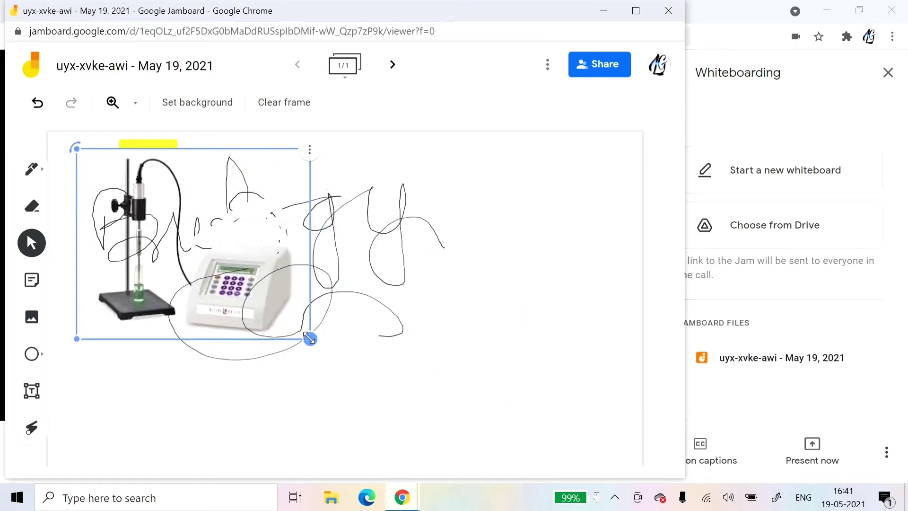
drag(308, 339, 452, 454)
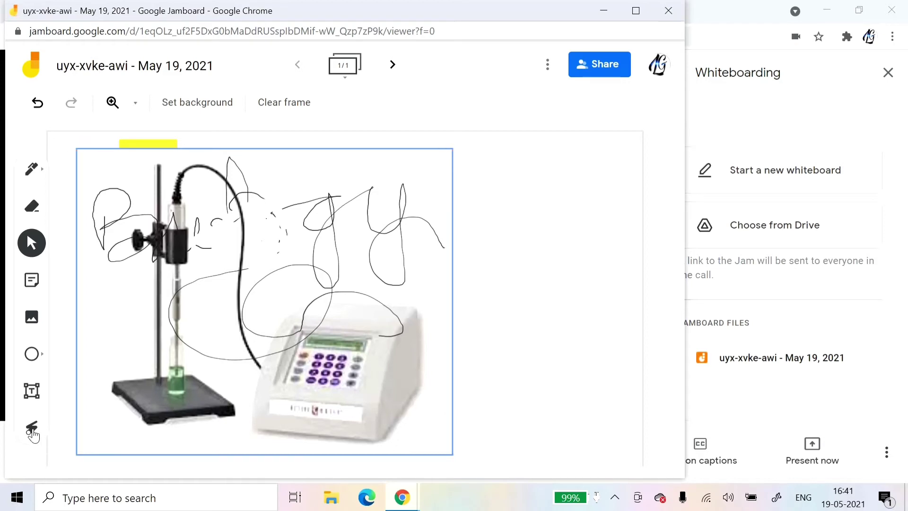
click(31, 427)
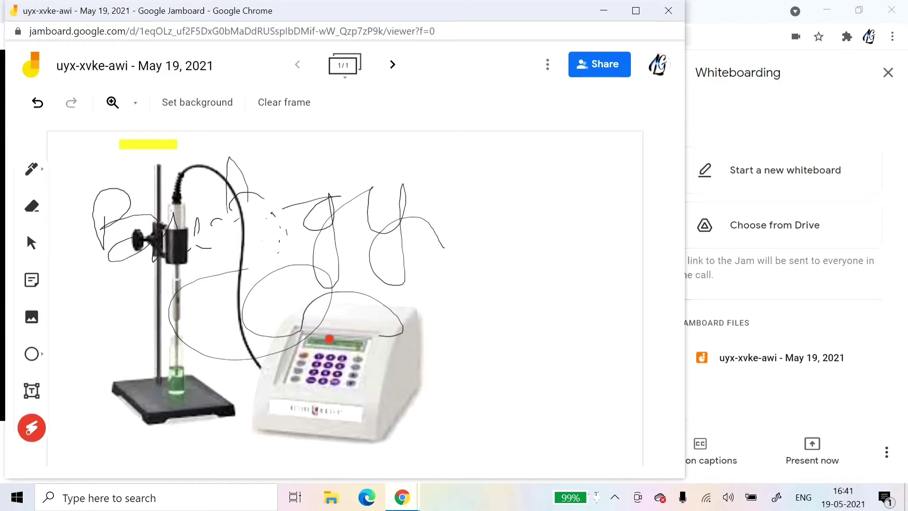
Add a text box reading 'bnbnbnbnbnb' to the right of the handwriting.
click(32, 391)
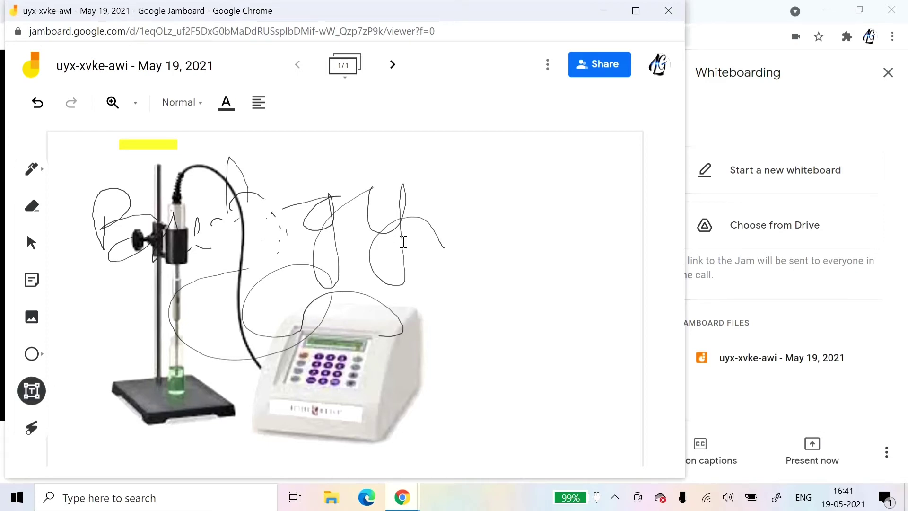
click(403, 242)
text(bnbnbnbnbnb)
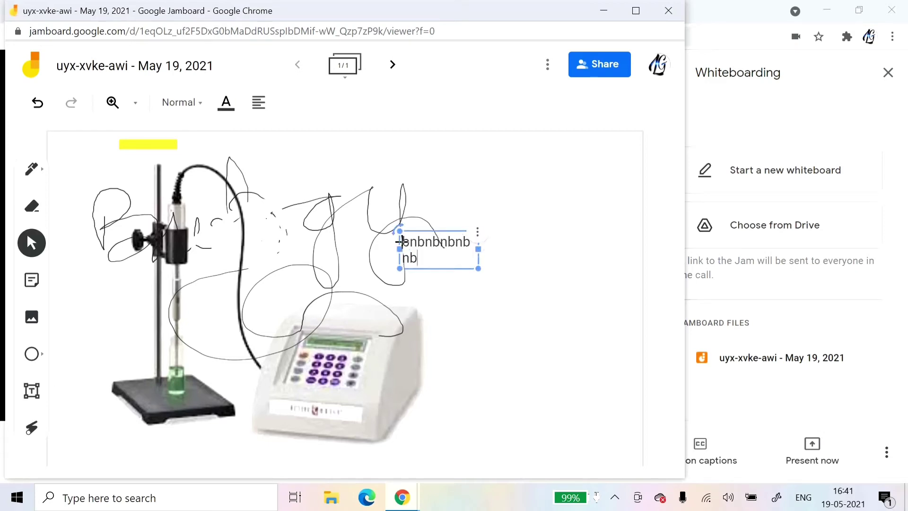
Draw an ellipse beside the text, then clear the entire frame.
click(26, 361)
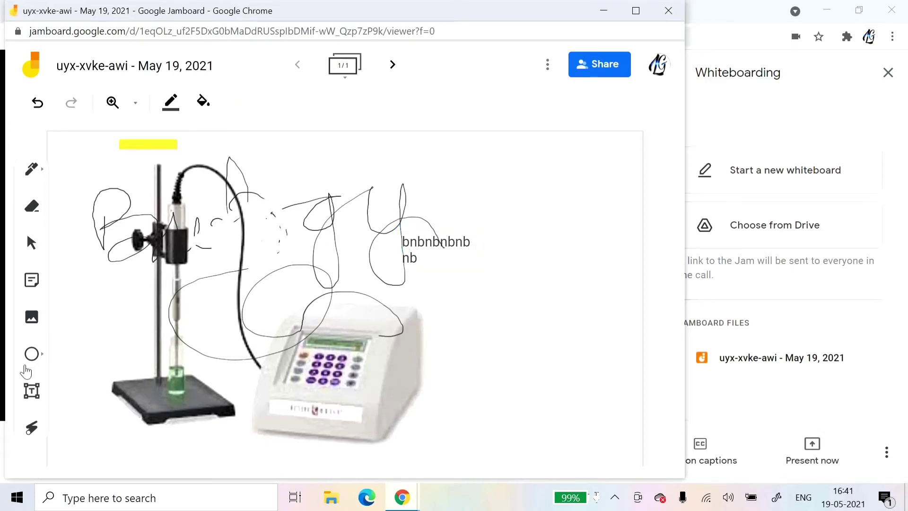
drag(422, 218, 493, 330)
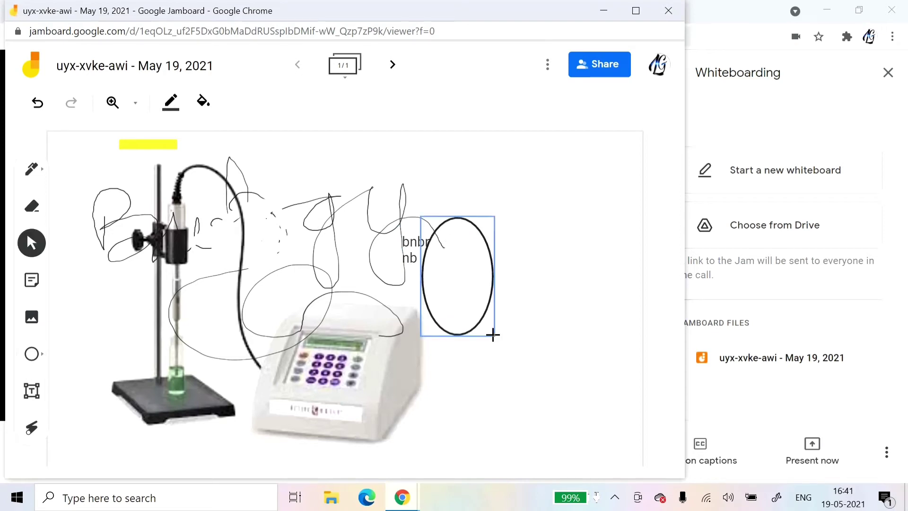
click(533, 228)
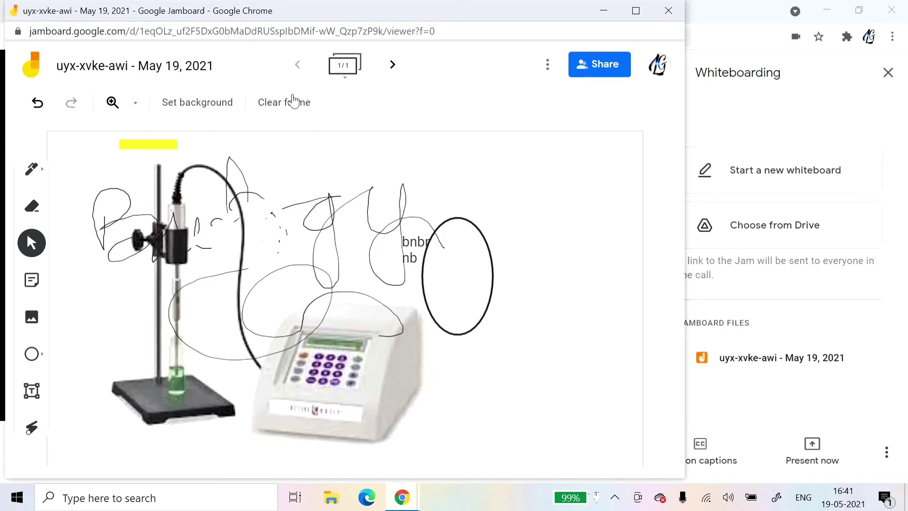
click(298, 103)
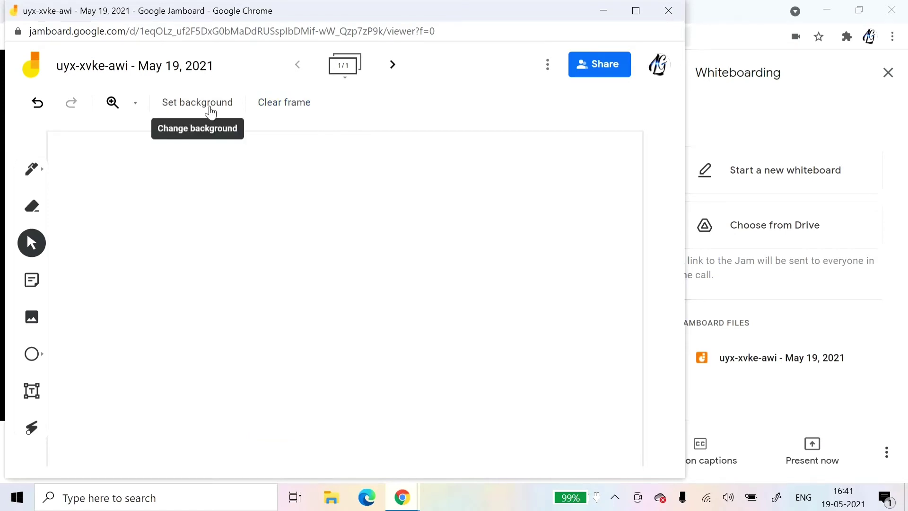
Set the board background to black and handwrite 'College' across it in white pen.
click(211, 113)
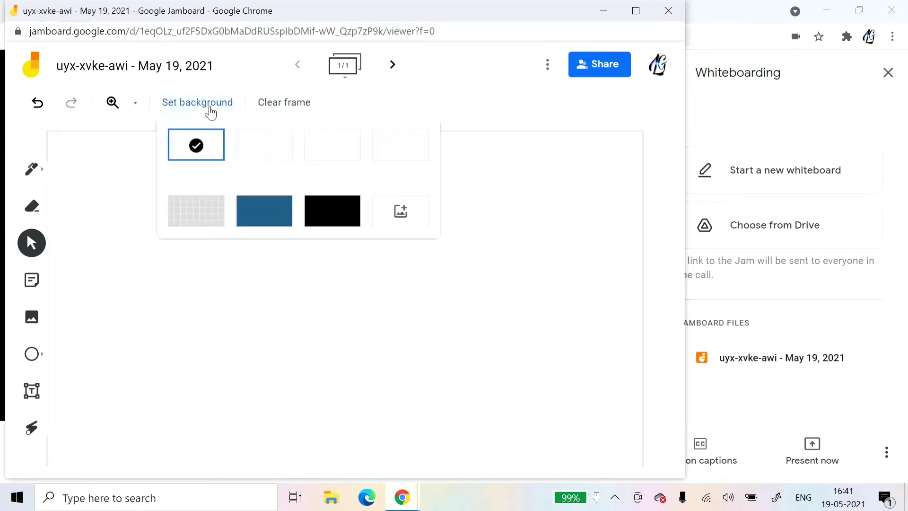
click(333, 218)
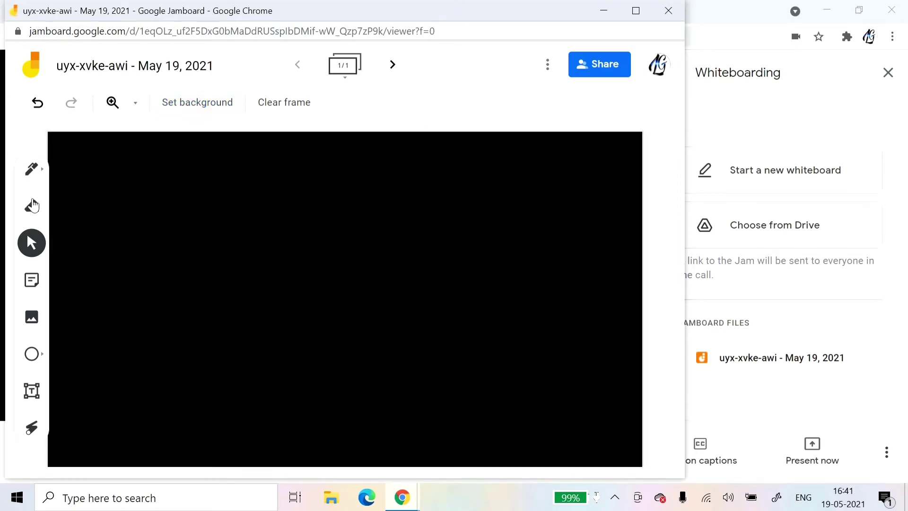
click(35, 175)
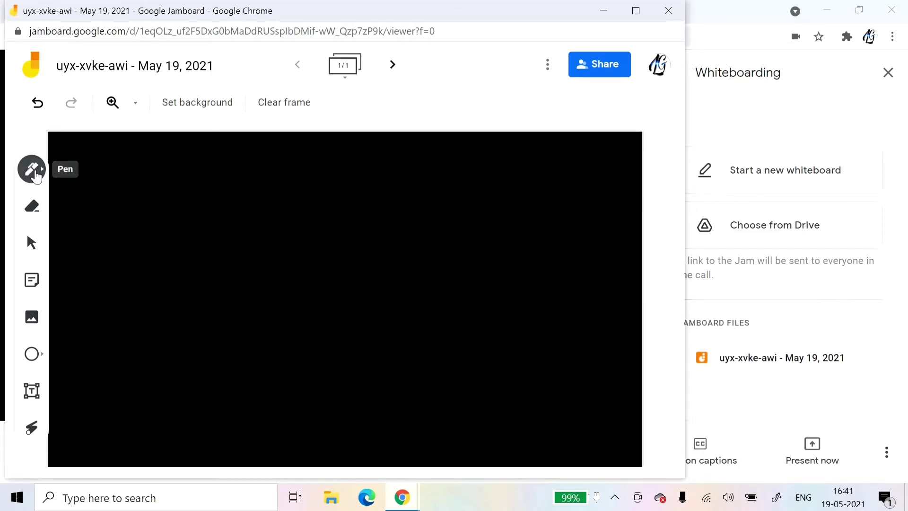
click(33, 172)
click(78, 240)
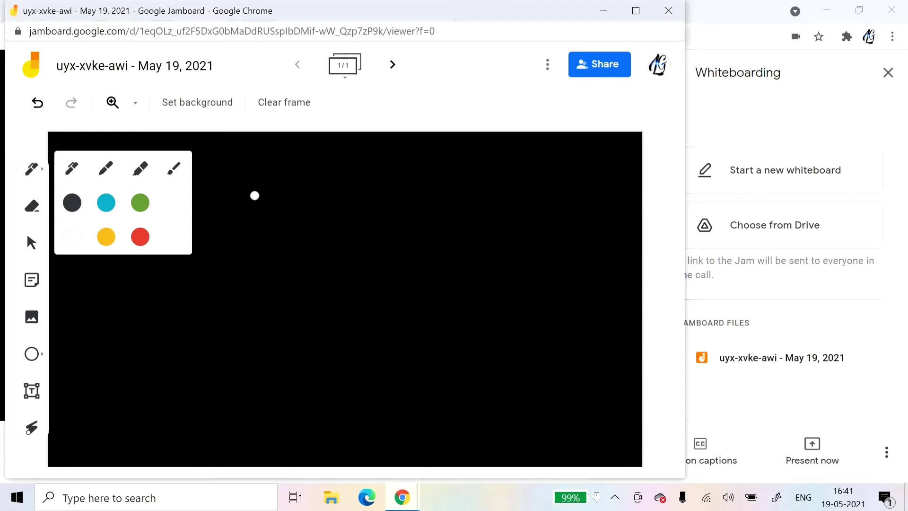
mouse_move(253, 196)
mouse_down()
mouse_move(259, 243)
mouse_move(284, 217)
mouse_move(308, 221)
mouse_up()
mouse_move(332, 250)
mouse_down()
mouse_move(424, 217)
mouse_move(456, 232)
mouse_up()
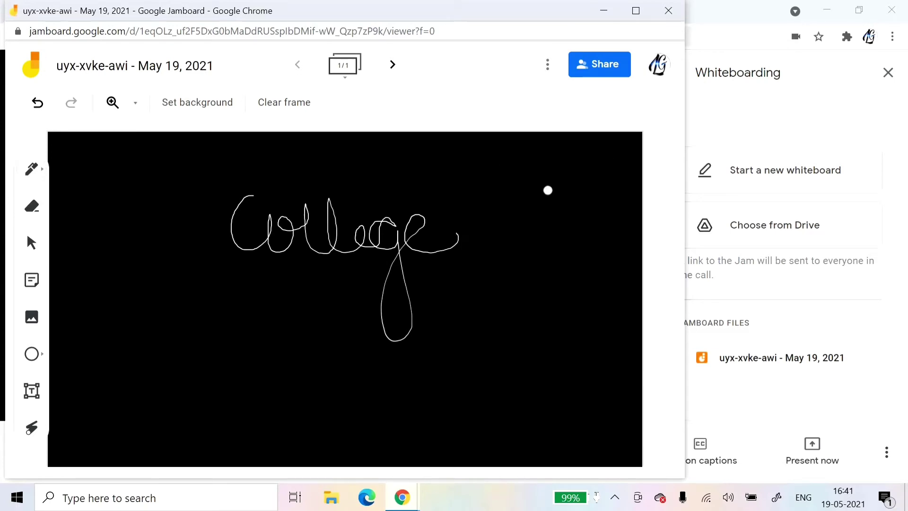
Close Jamboard, go back to the Meet activities list, and preview the Present now options.
click(669, 11)
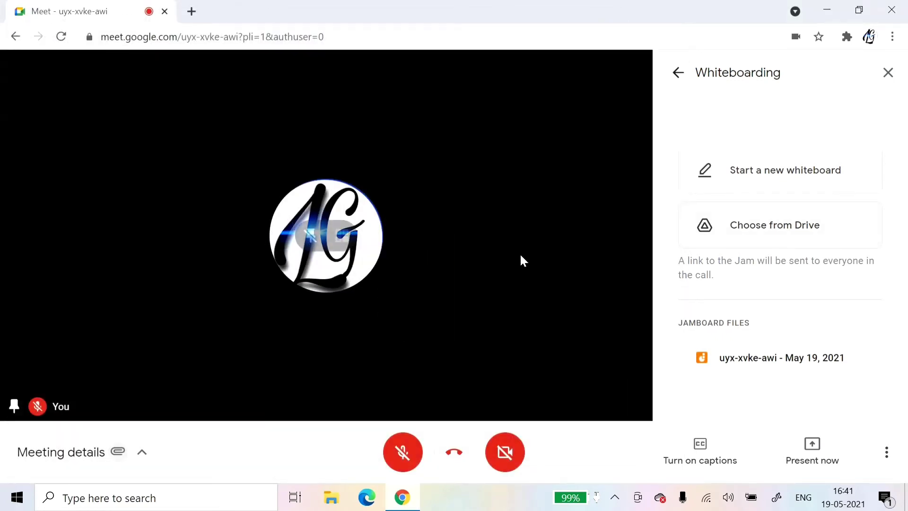
click(678, 73)
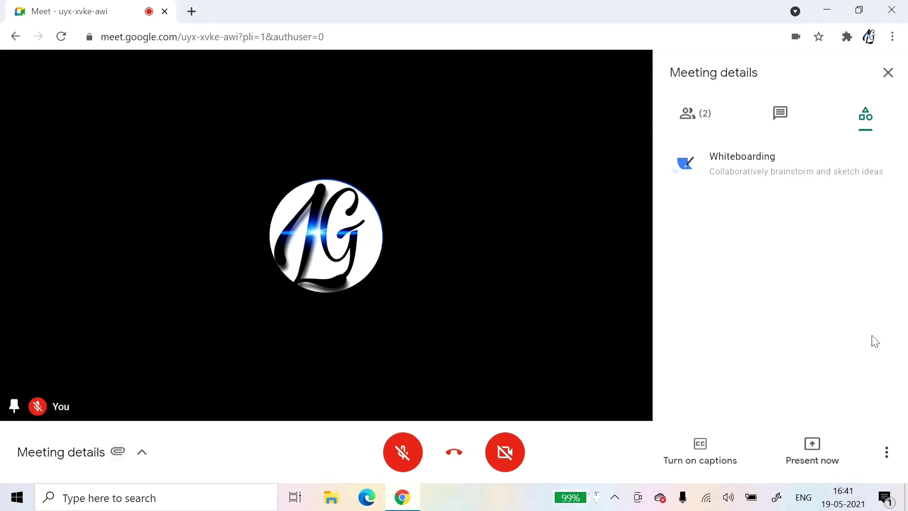
click(810, 461)
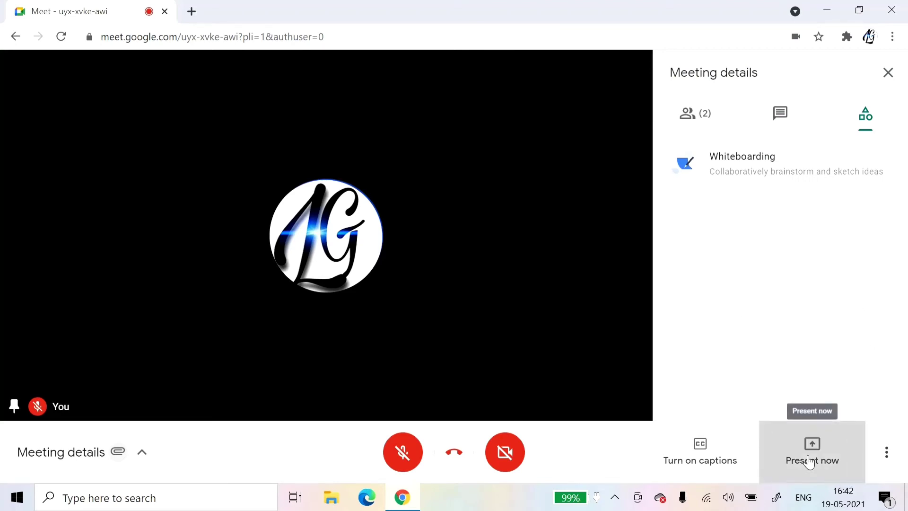
click(497, 318)
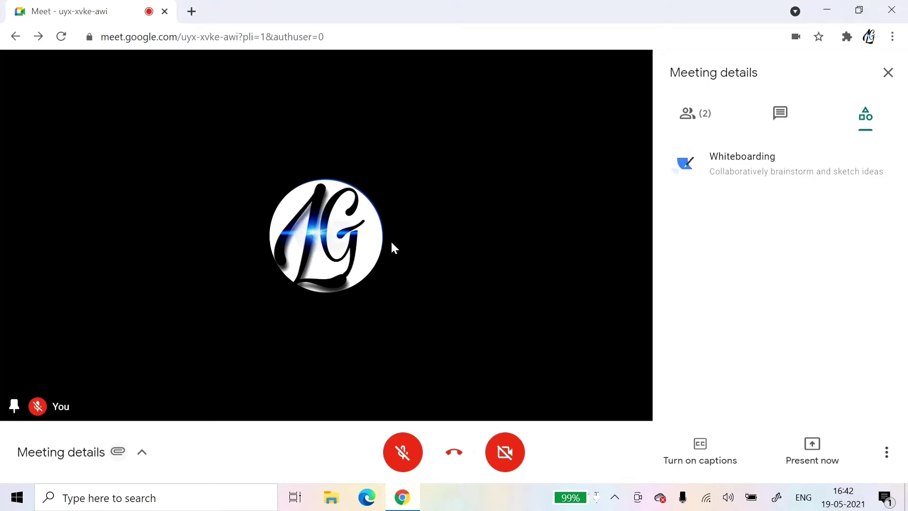
Open D:\YOUTUBE\poerpoints youtube in a maximized File Explorer and select dna sequencing methods.
click(831, 7)
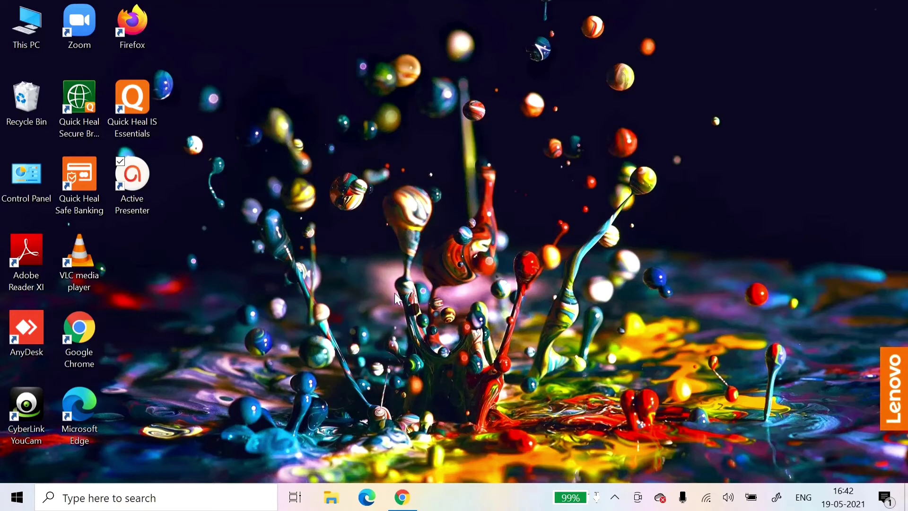
click(28, 21)
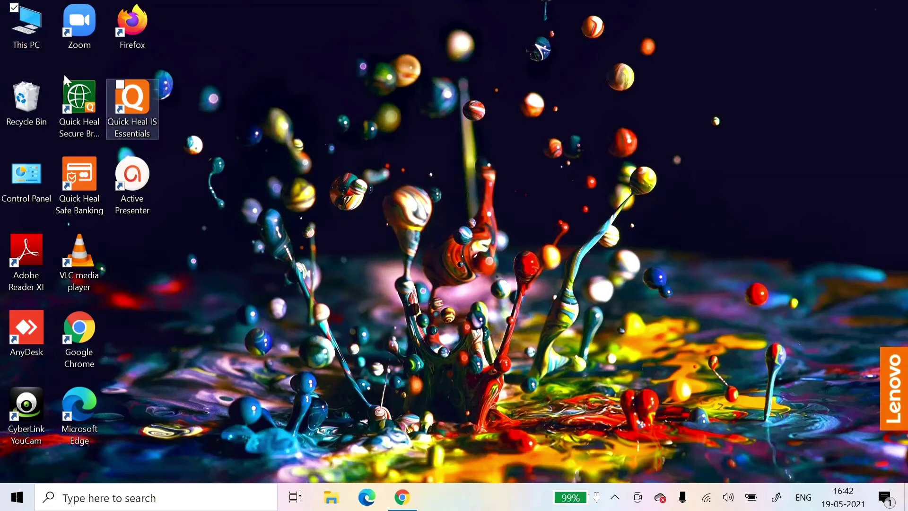
double_click(31, 19)
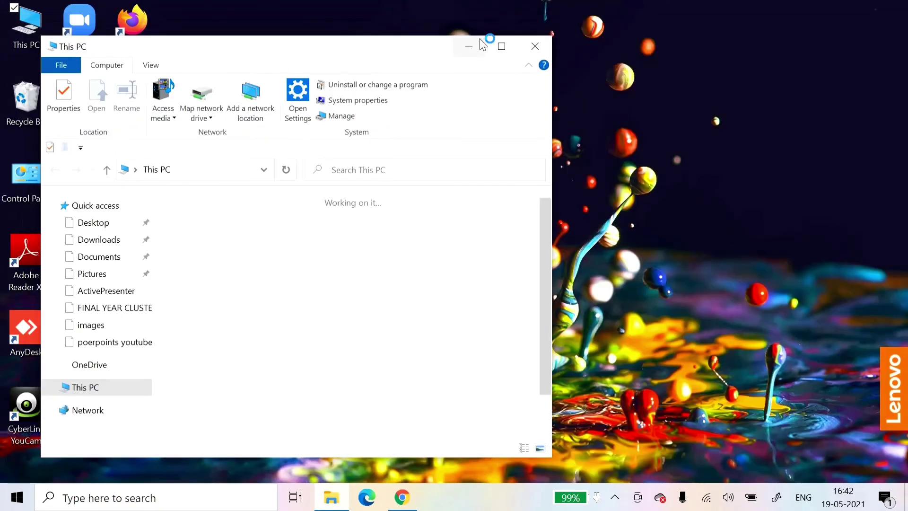
click(502, 46)
double_click(411, 296)
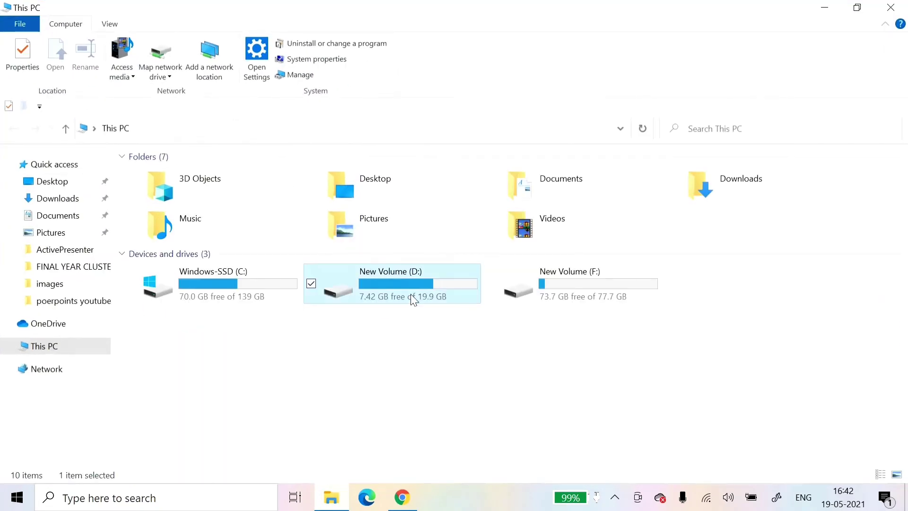
double_click(629, 199)
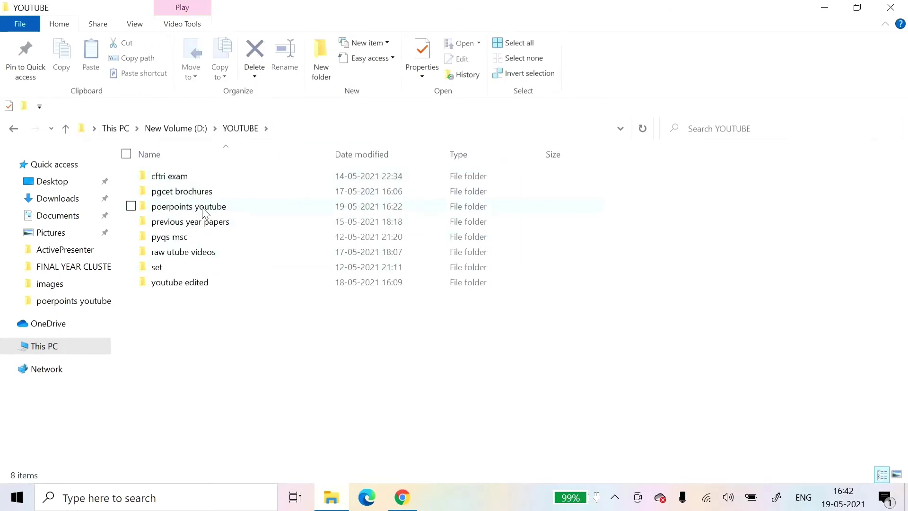
double_click(203, 208)
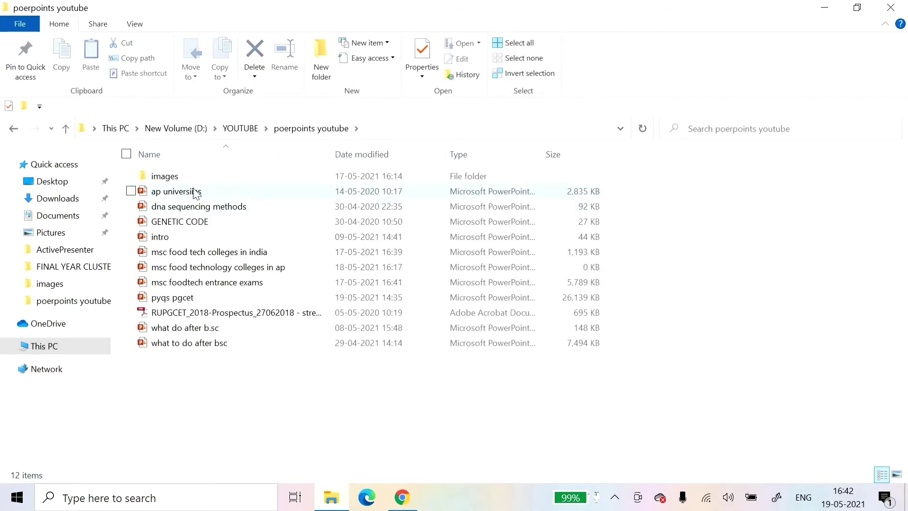
click(201, 209)
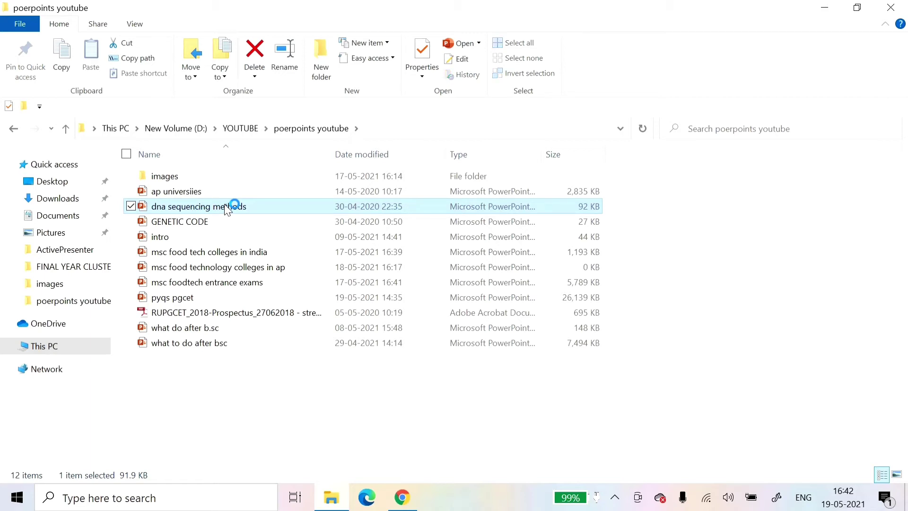
Open the dna sequencing methods deck in PowerPoint, then bring the Google Meet call forward.
double_click(229, 213)
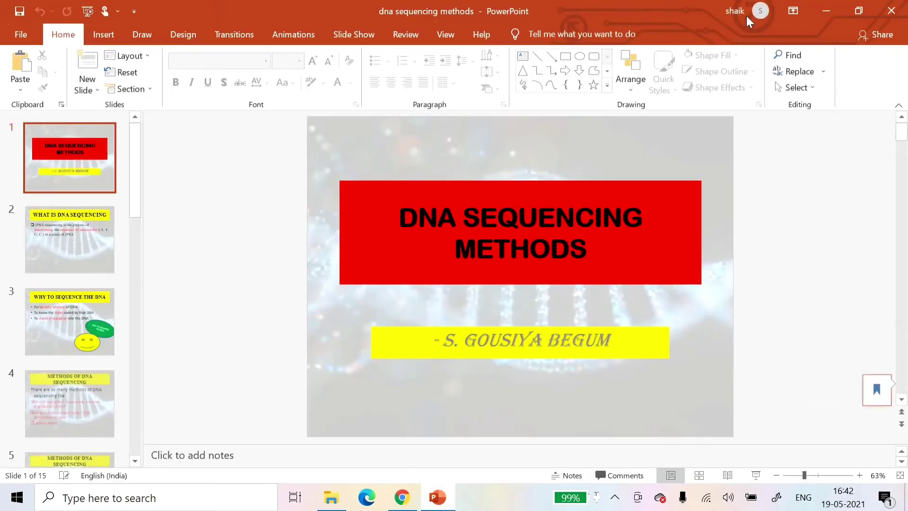
click(835, 6)
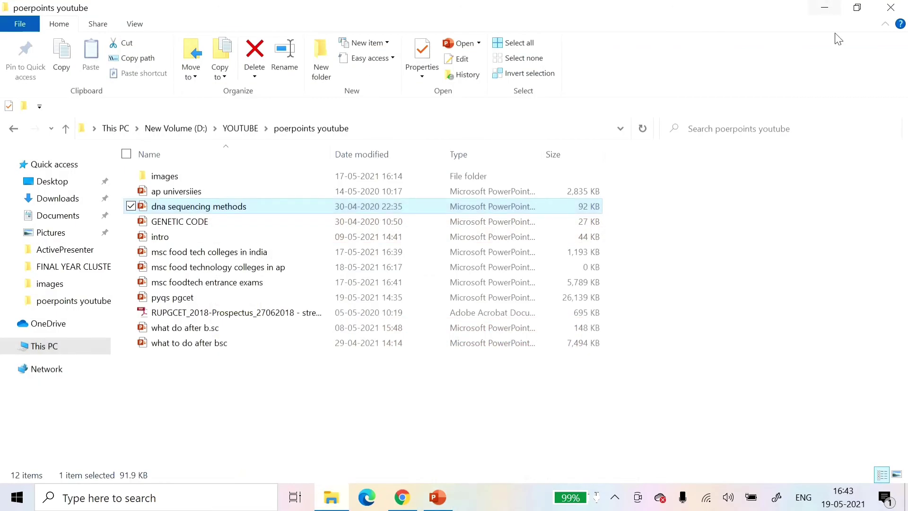
click(439, 497)
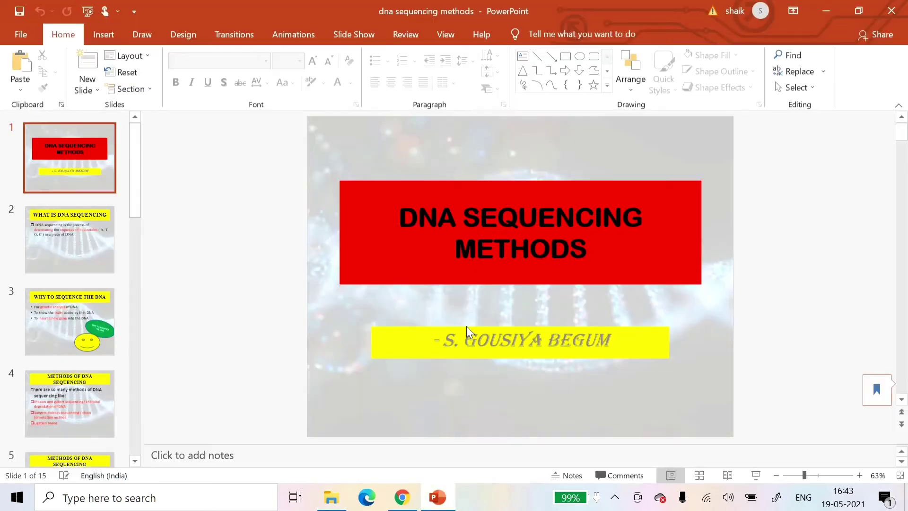
click(402, 497)
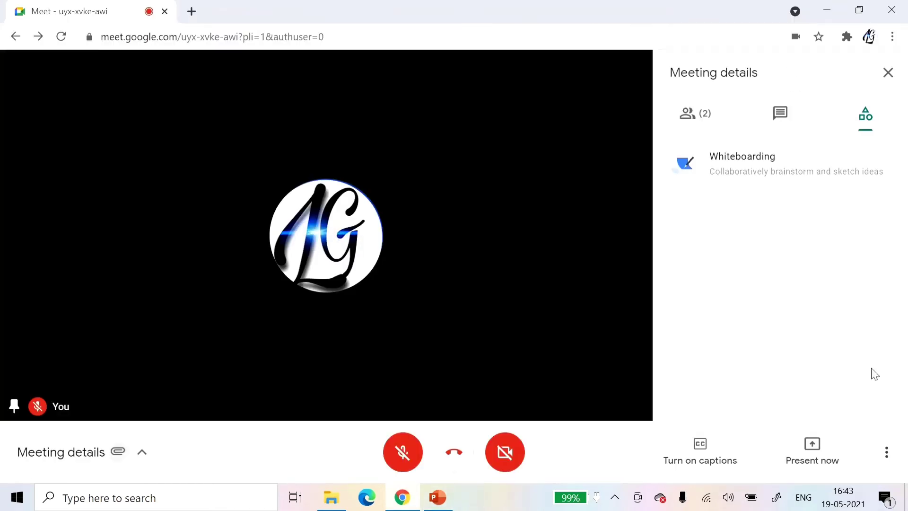
Present your entire screen to the call by selecting the screen preview and sharing it.
click(812, 457)
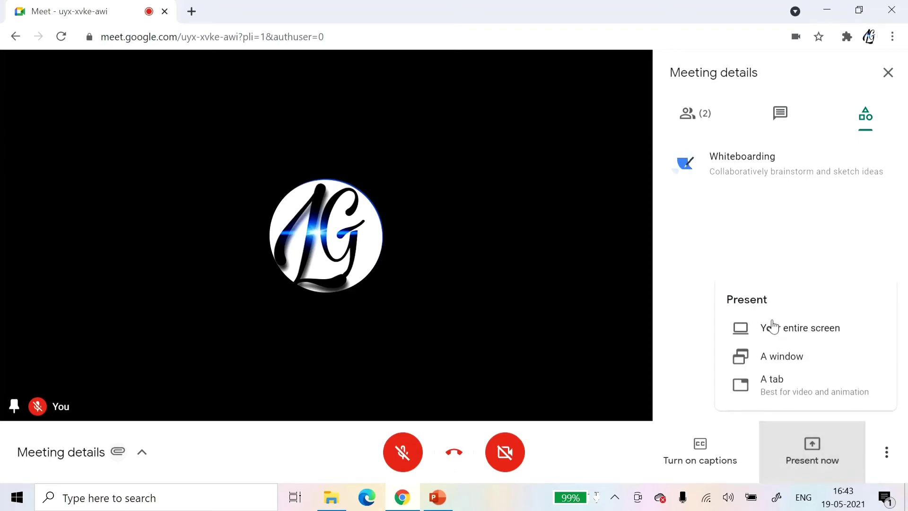
click(773, 327)
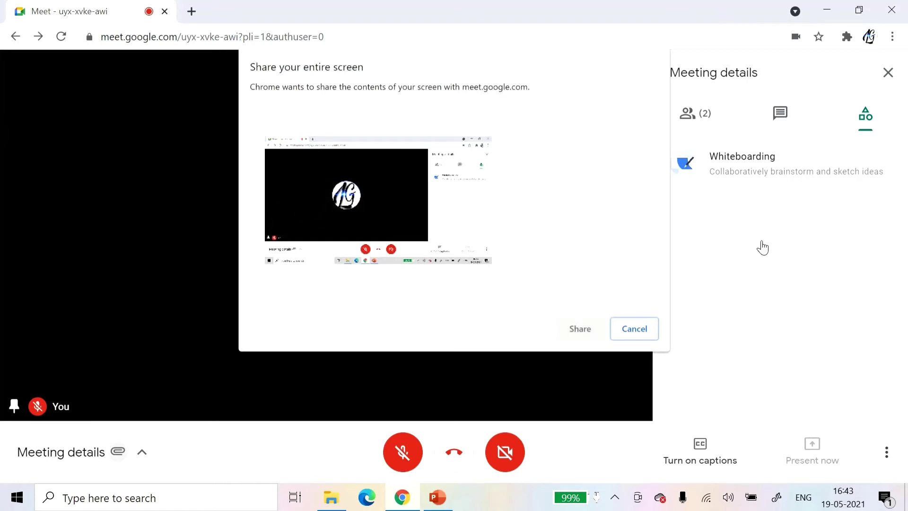
click(340, 169)
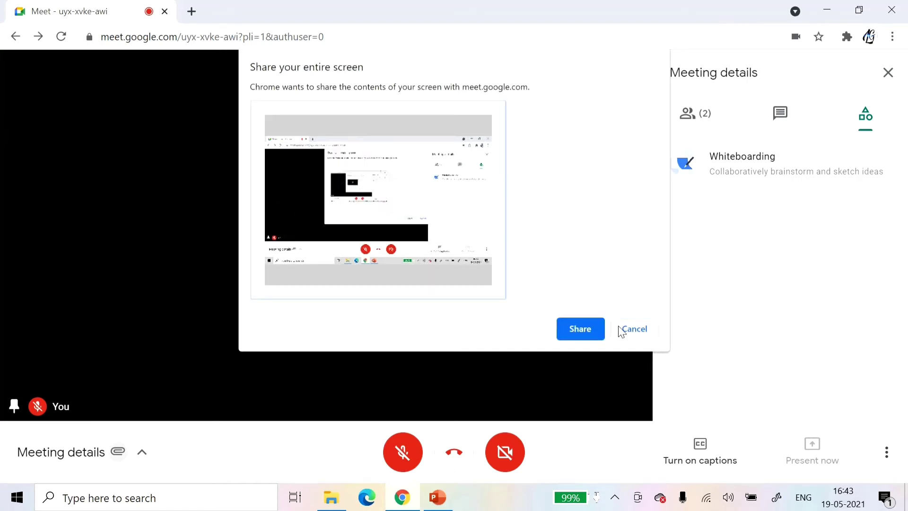
click(586, 335)
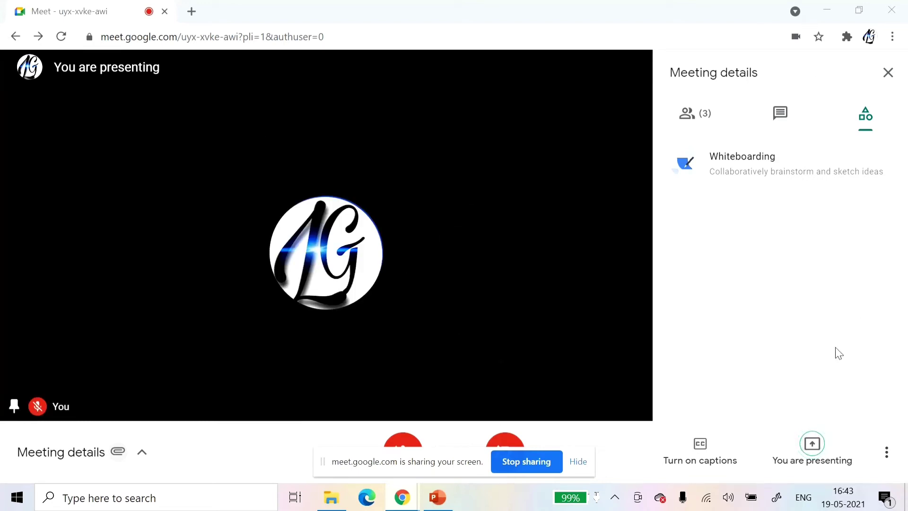
Stop sharing the entire screen and bring up the presenting options again.
click(531, 465)
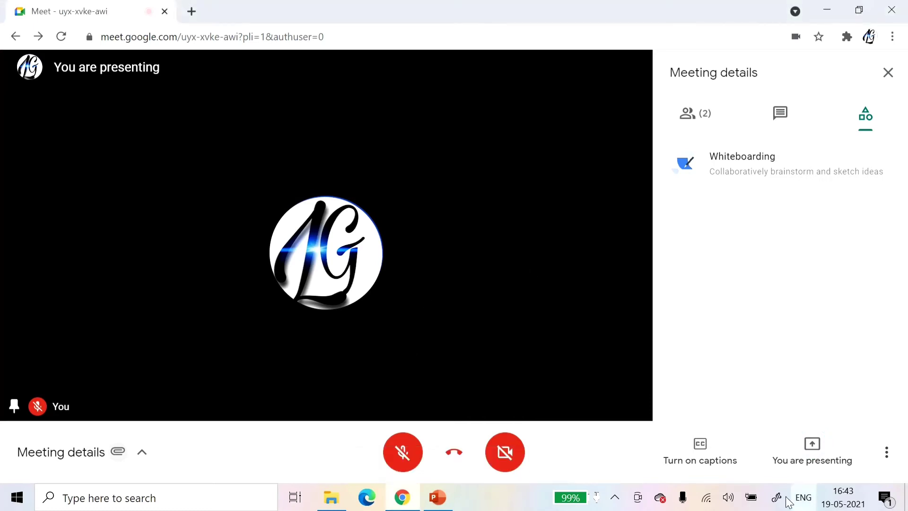
click(820, 454)
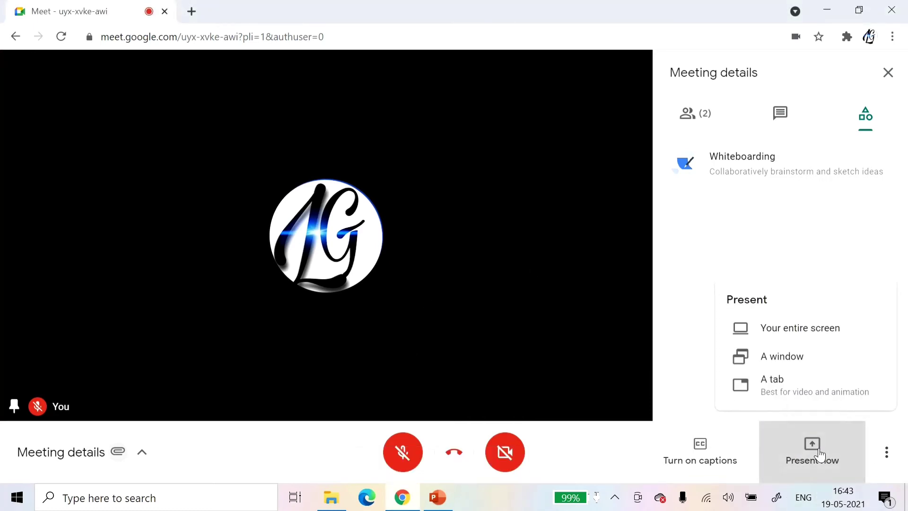
click(756, 330)
mouse_move(325, 237)
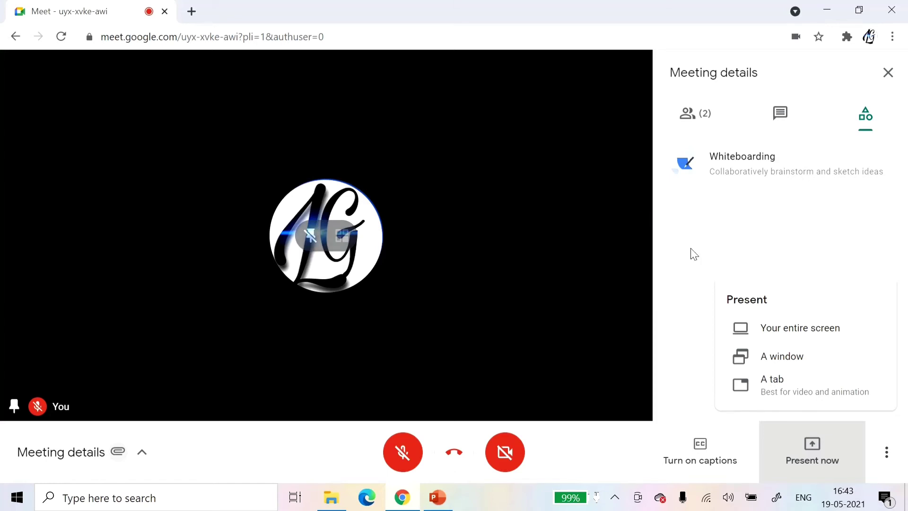
Cancel the single-window share, then show PowerPoint and minimize it back to Meet.
click(809, 360)
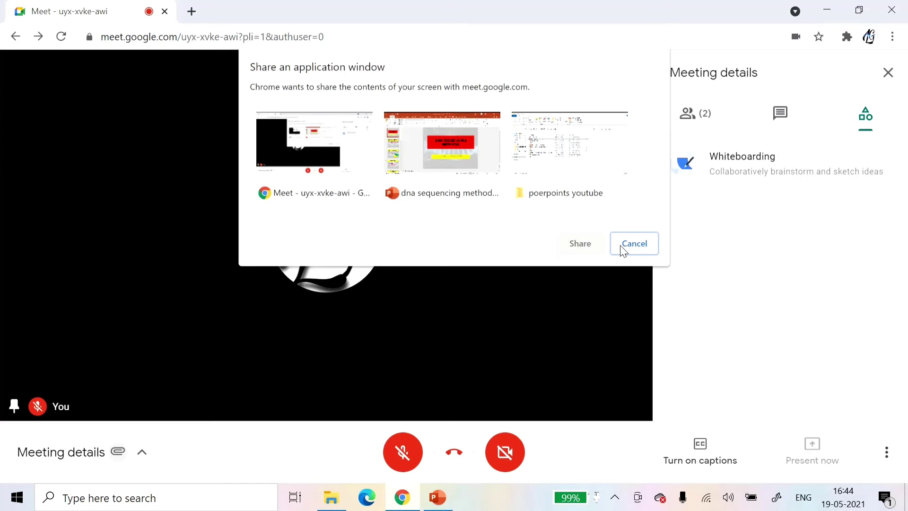
click(633, 244)
click(439, 497)
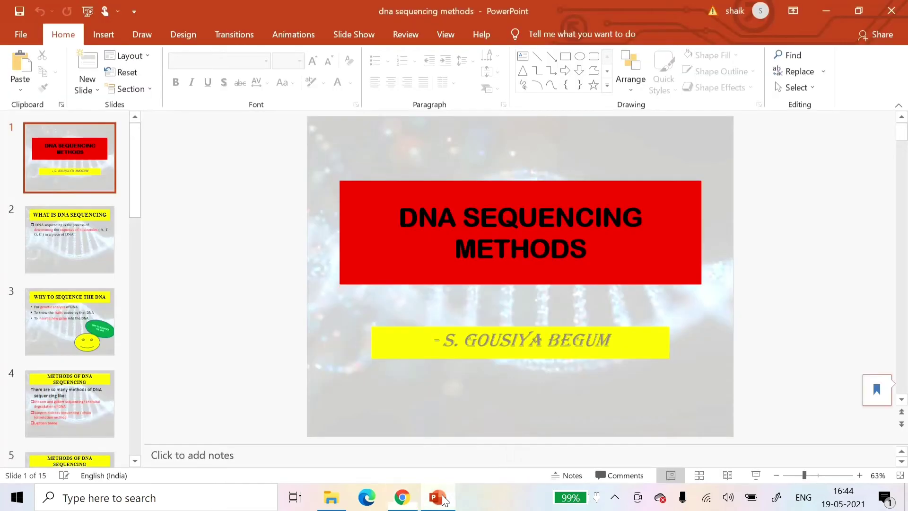
click(827, 10)
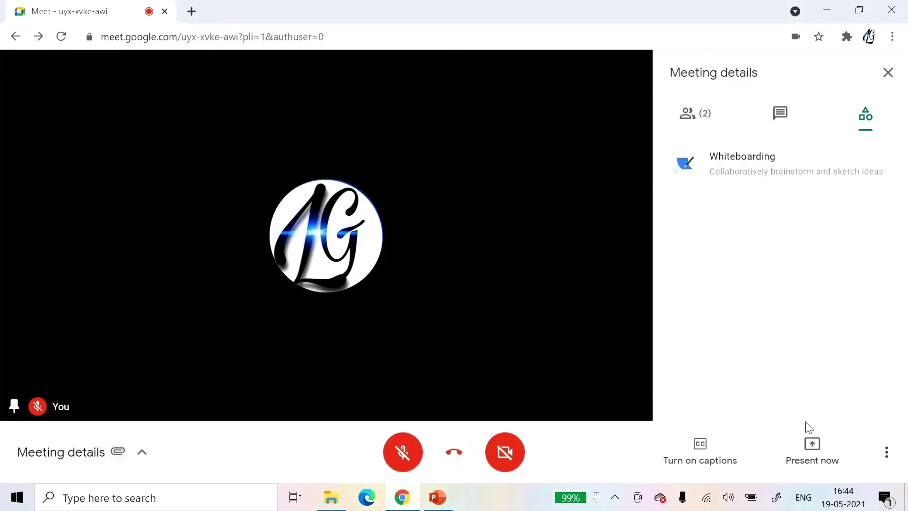
Cancel a window-share prompt, then flip to PowerPoint and back to the Meet call.
click(811, 459)
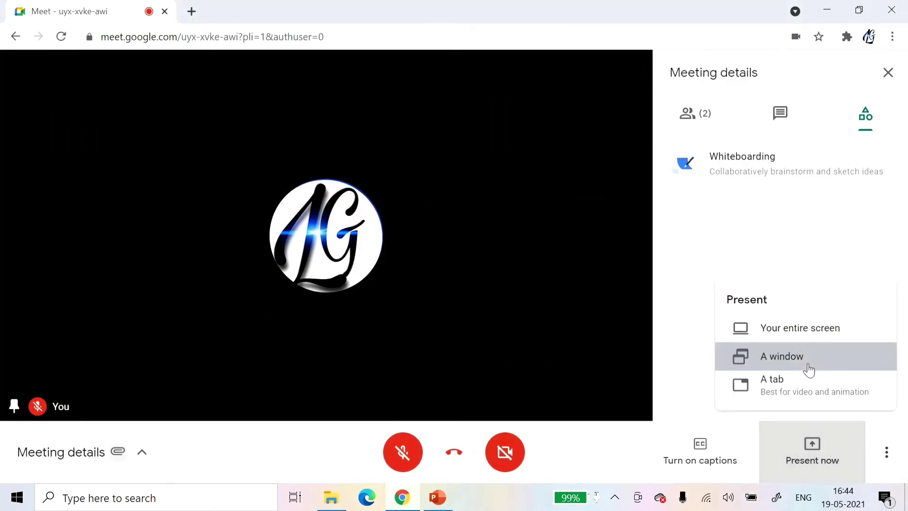
click(807, 368)
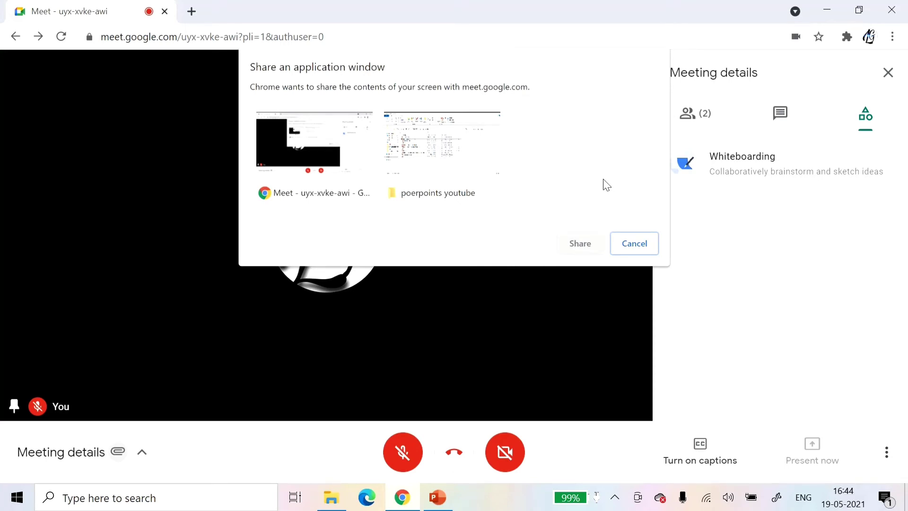
click(634, 243)
click(445, 497)
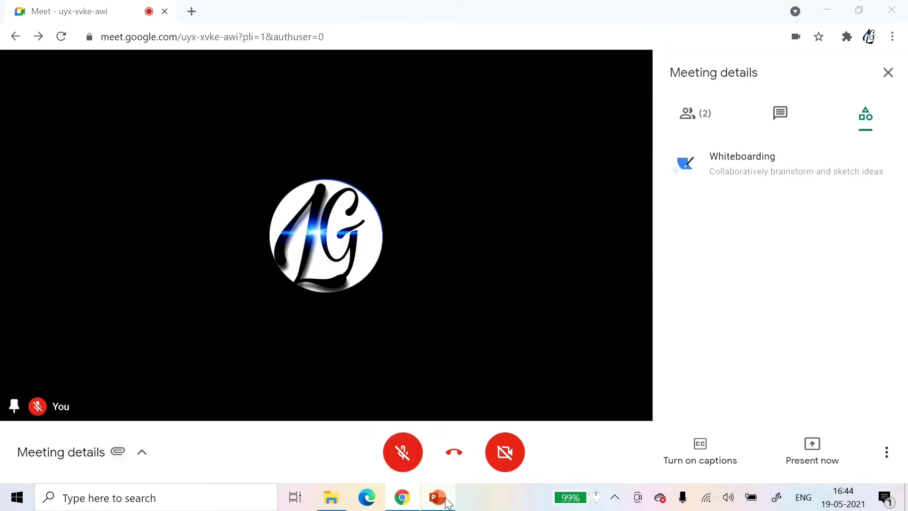
click(402, 497)
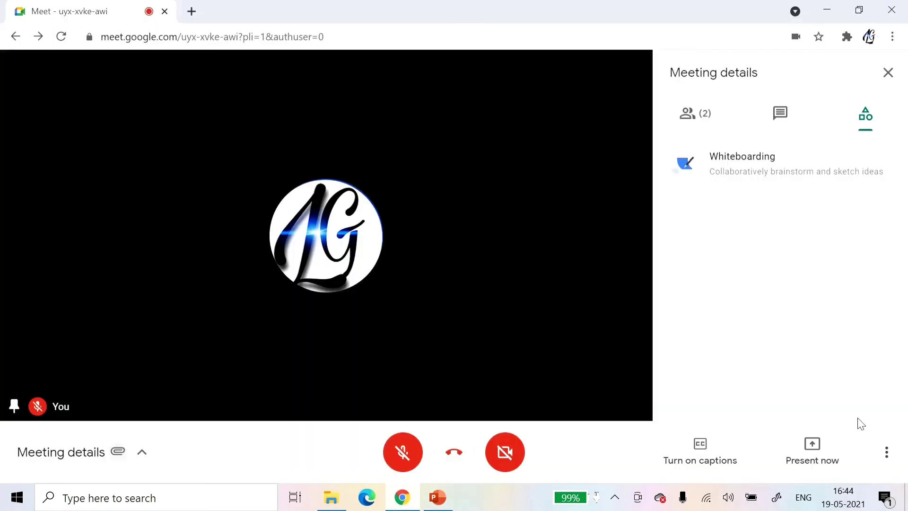
Reopen window sharing and select the 'dna sequencing methods' PowerPoint window.
click(820, 447)
click(794, 359)
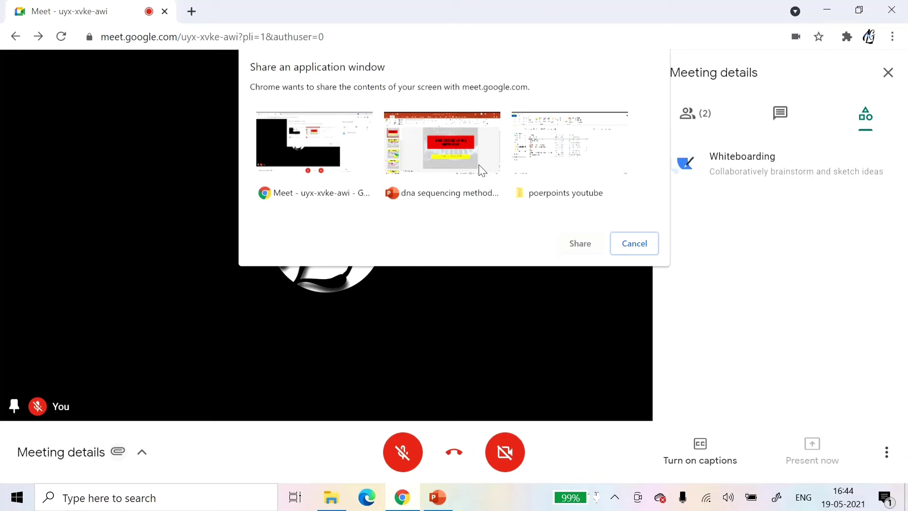
click(478, 165)
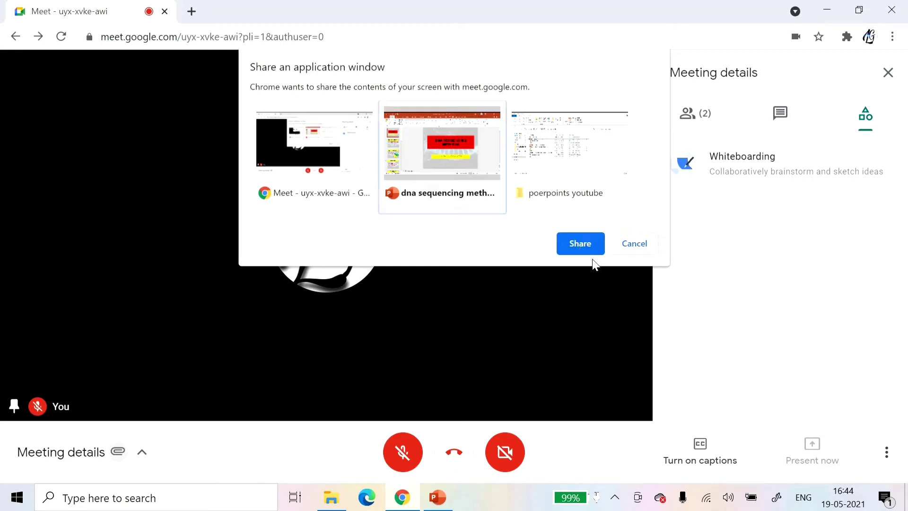
Share the PowerPoint window to the call and run its slide show from the beginning.
click(582, 248)
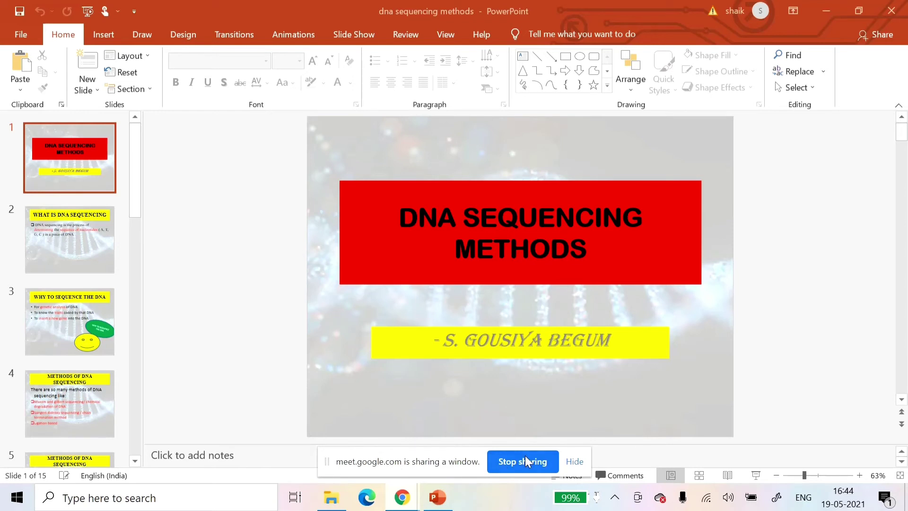
mouse_move(522, 443)
mouse_down()
mouse_move(361, 421)
mouse_move(405, 290)
mouse_move(406, 471)
mouse_up()
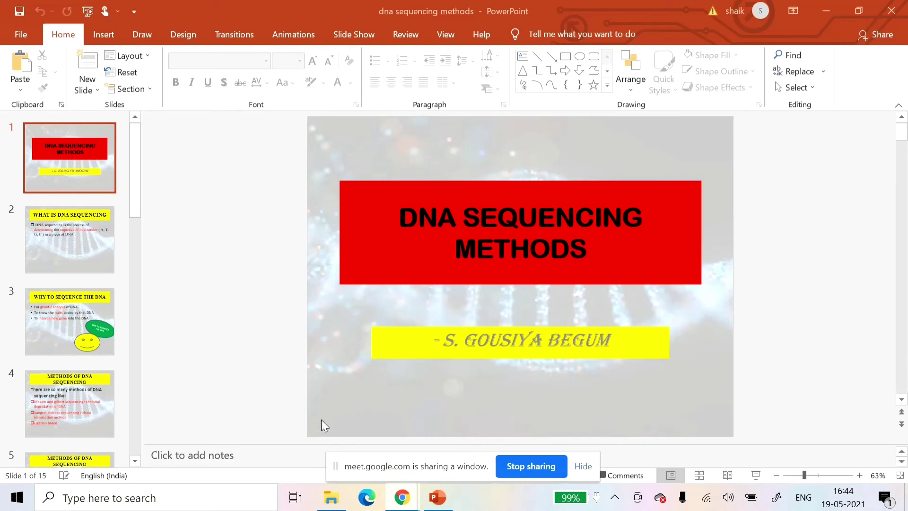
click(348, 38)
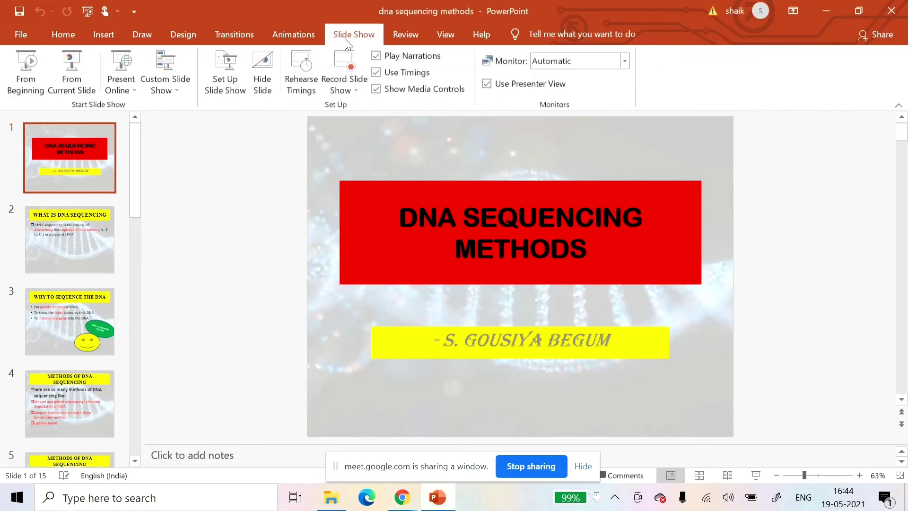
click(33, 84)
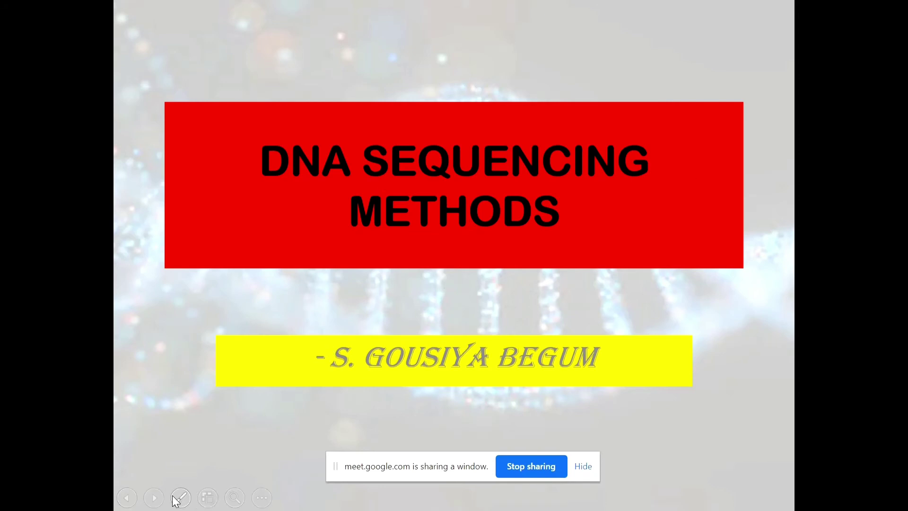
Advance the slide show to 'WHY TO SEQUENCE THE DNA' and turn on the laser pointer.
click(216, 478)
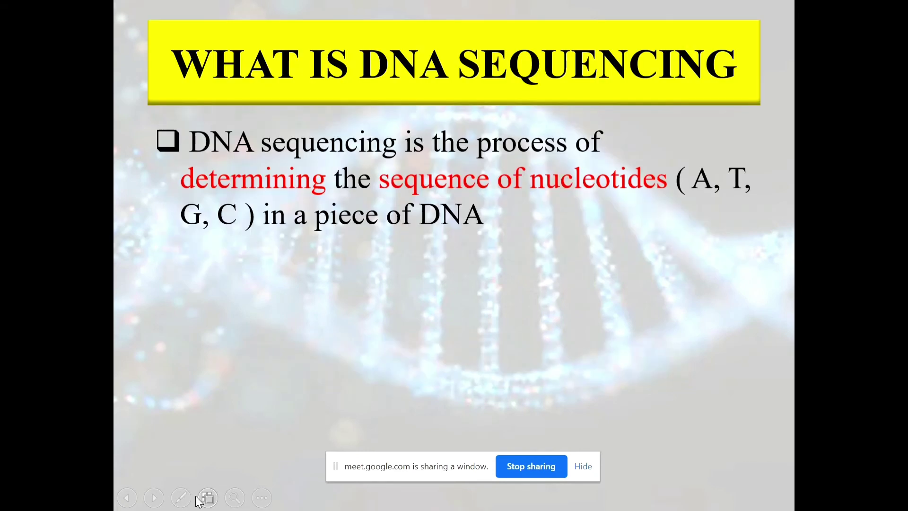
click(181, 497)
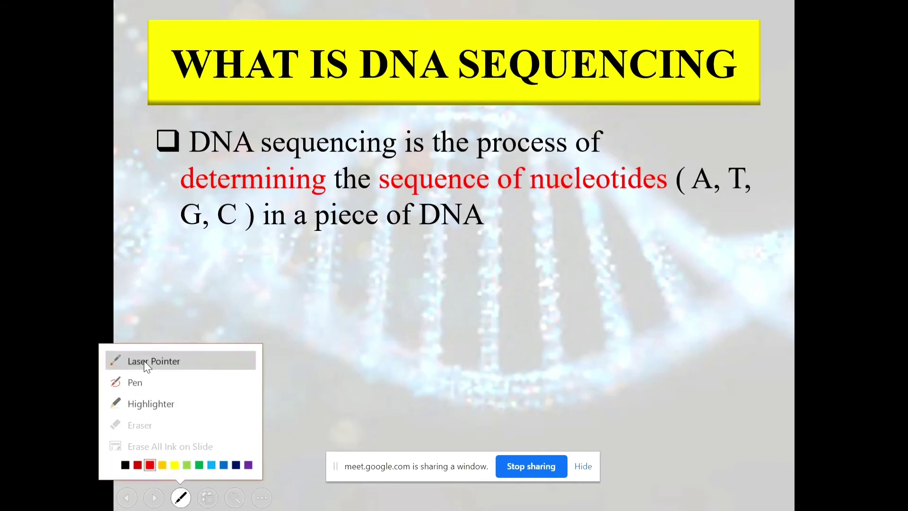
click(296, 402)
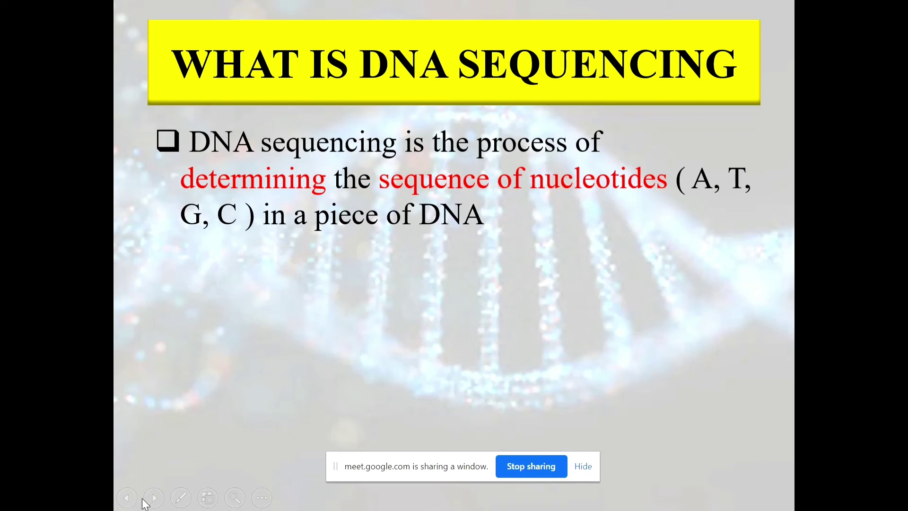
click(154, 498)
click(181, 497)
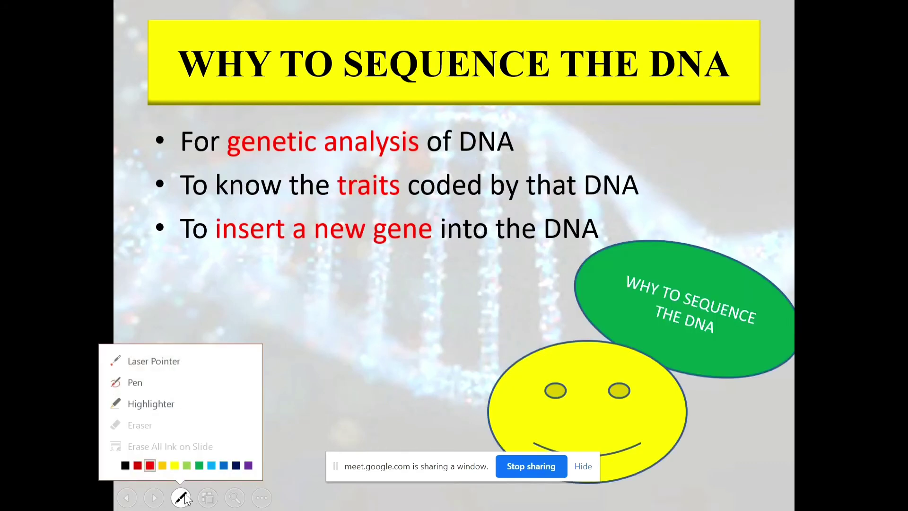
click(155, 361)
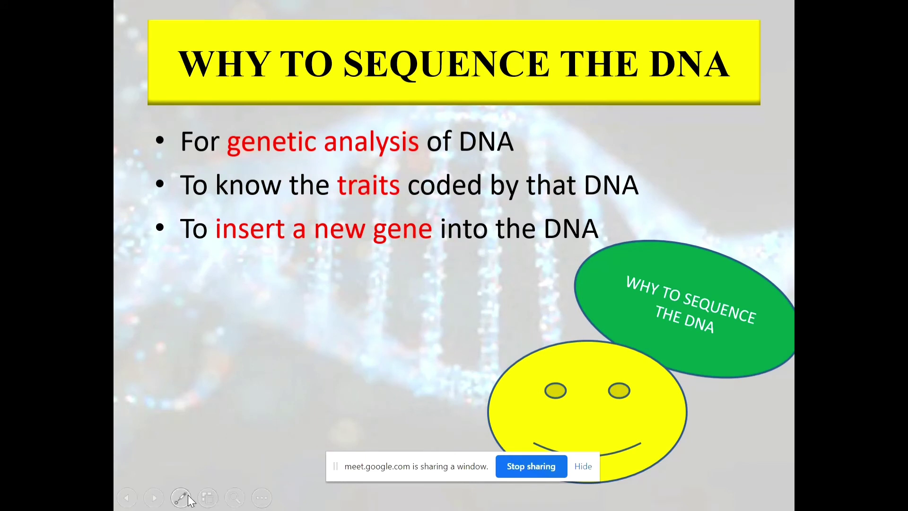
Draw red pen squiggles below the bullets and highlight 'insert a new' in yellow.
click(180, 498)
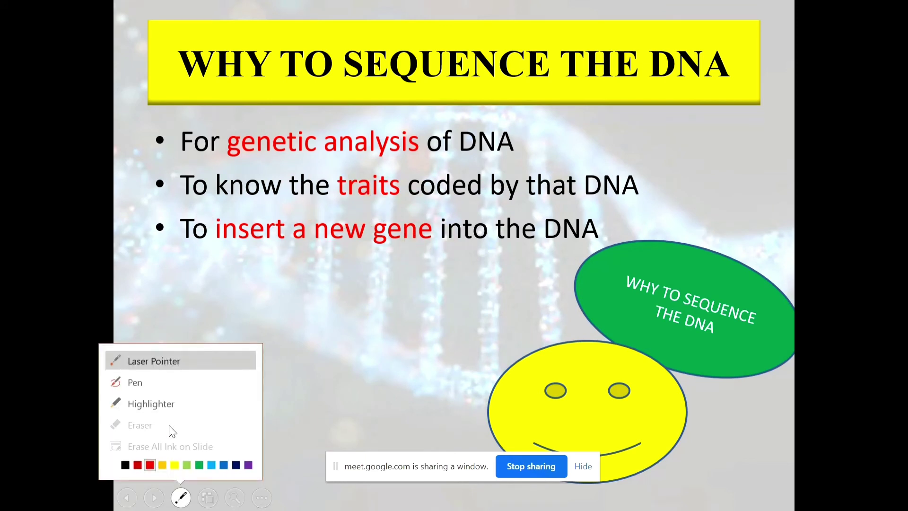
click(154, 383)
drag(181, 326, 371, 384)
click(181, 497)
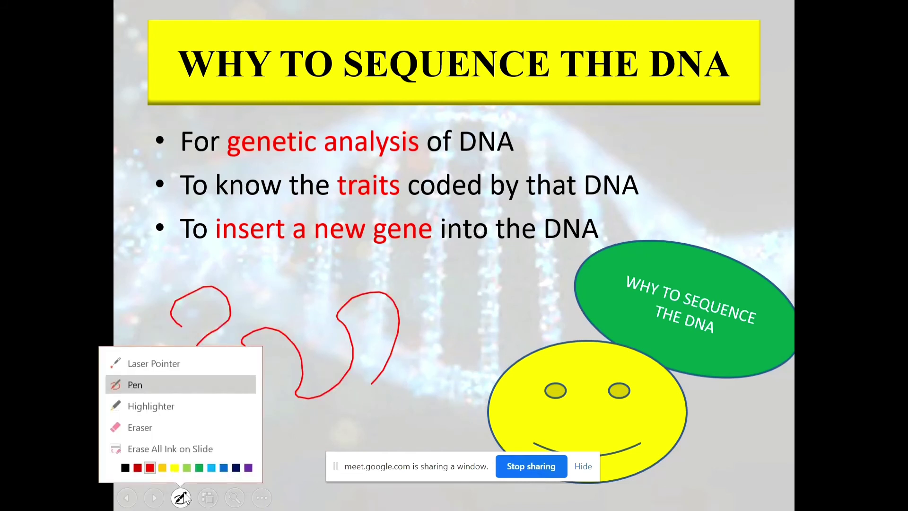
click(174, 404)
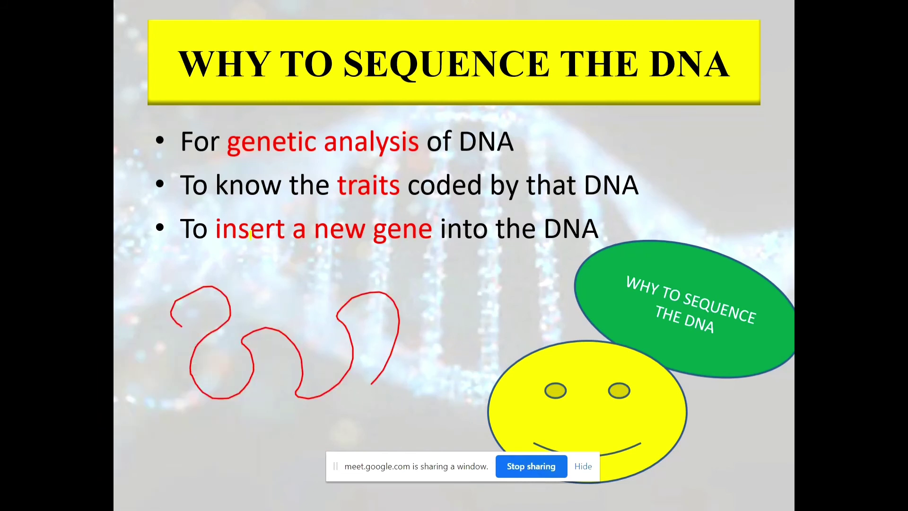
drag(217, 229, 367, 233)
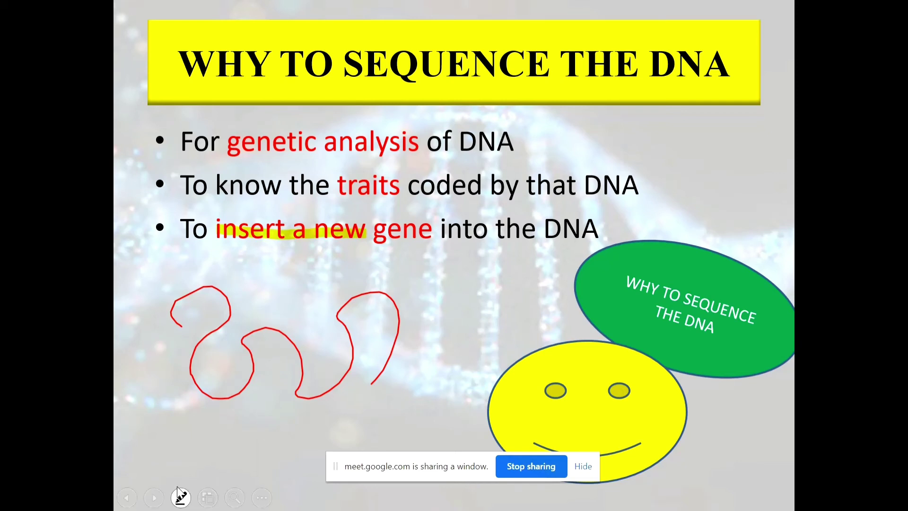
Erase the red squiggles, advance to 'METHODS OF DNA SEQUENCING', and end the slide show.
click(180, 497)
click(151, 425)
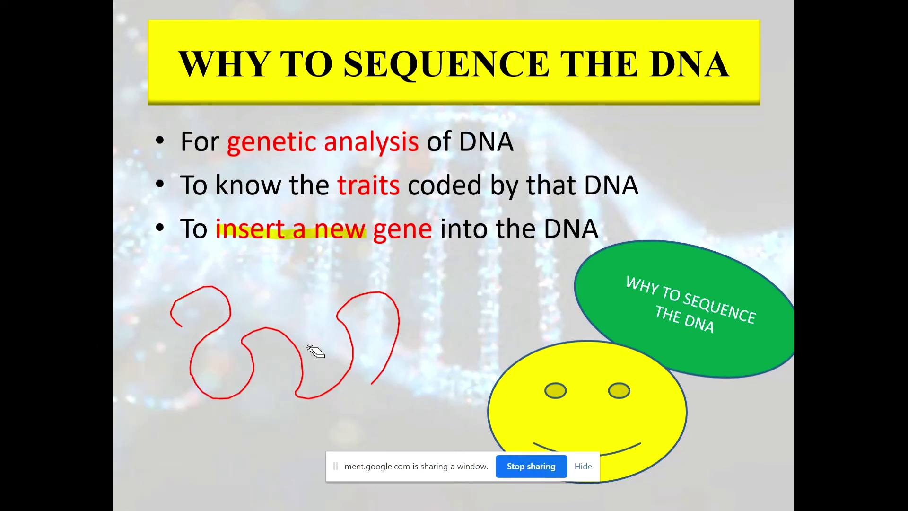
mouse_move(314, 349)
mouse_down()
mouse_move(385, 272)
mouse_move(341, 207)
mouse_up()
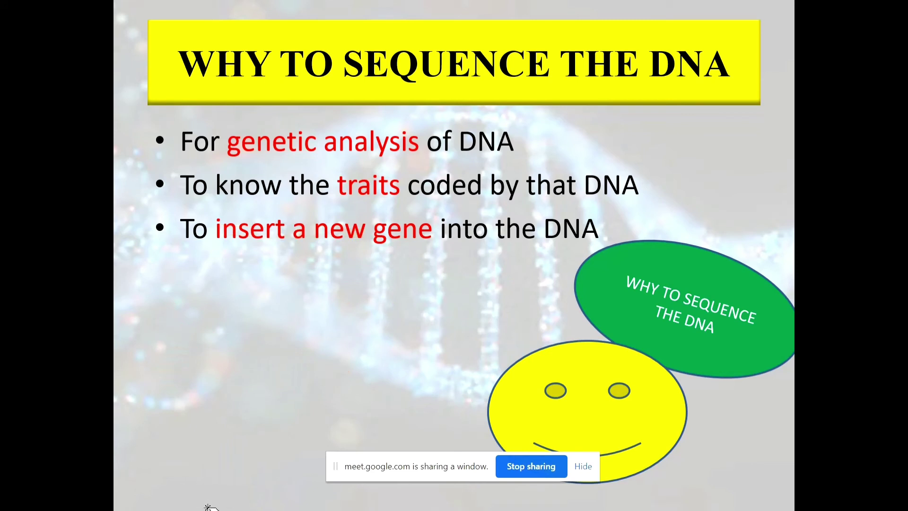
click(181, 497)
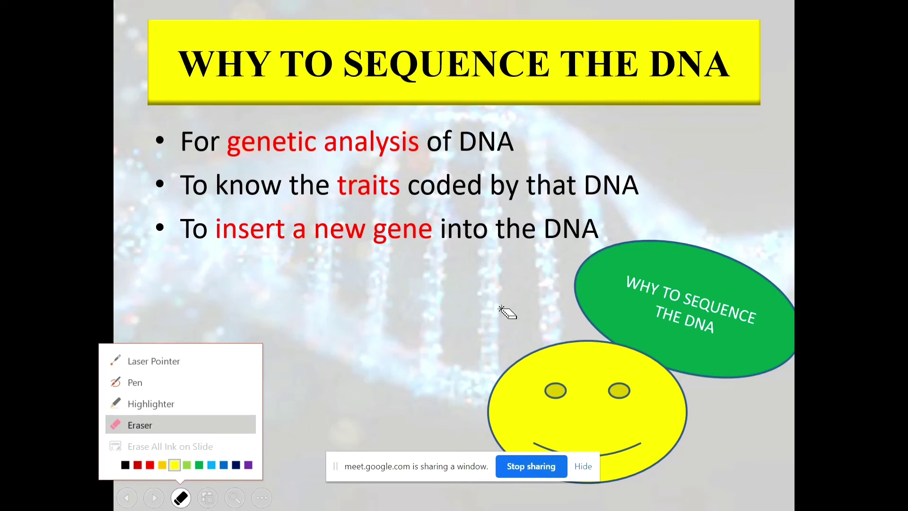
click(532, 468)
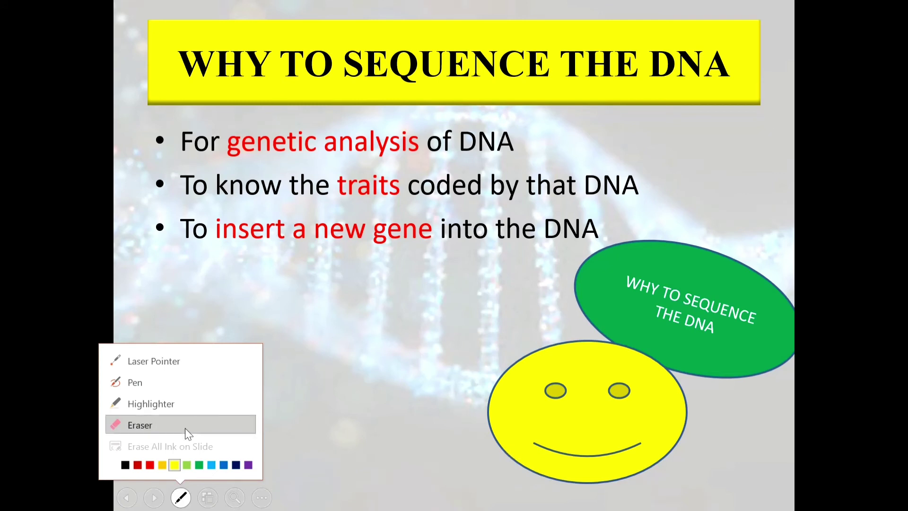
click(569, 287)
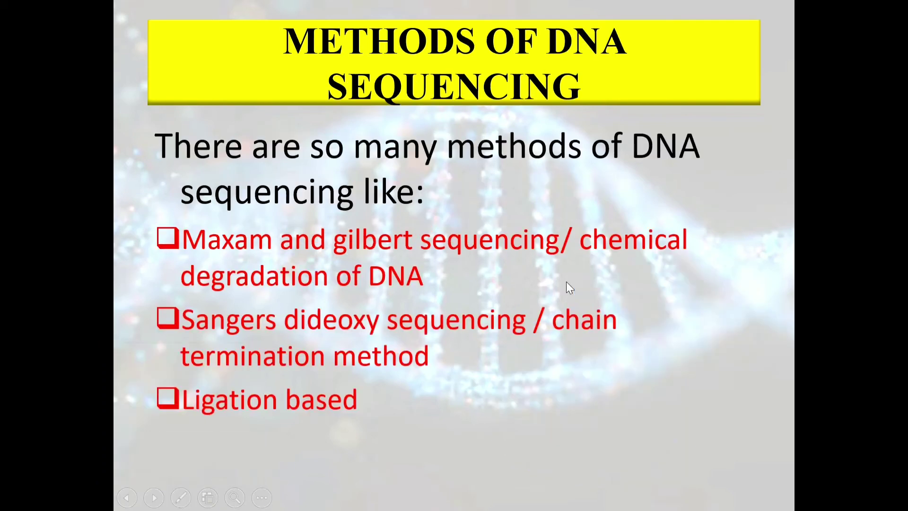
key(Escape)
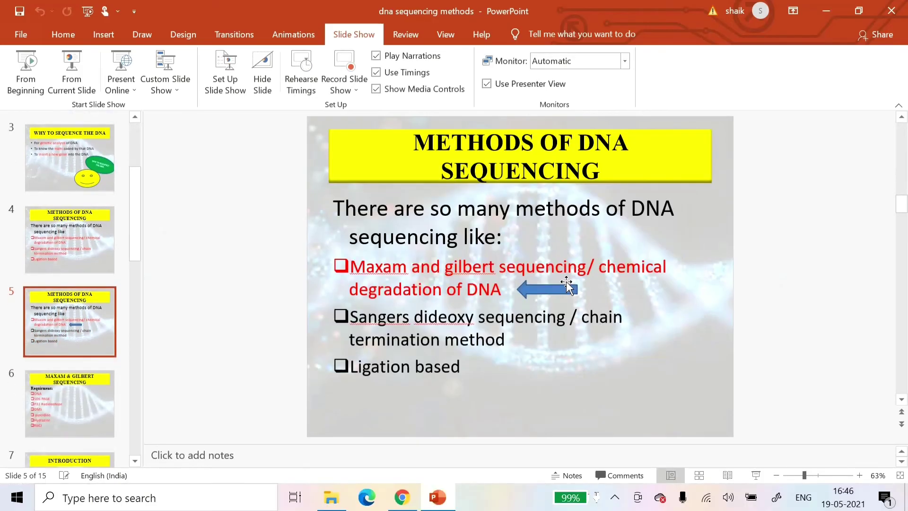
Back in Meet, cancel a tab-share prompt and open a new empty Chrome tab.
click(403, 497)
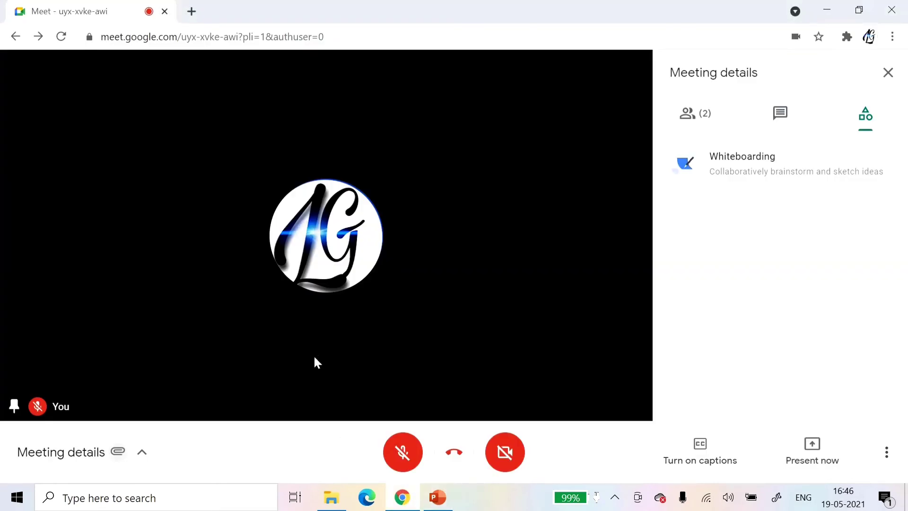
click(807, 463)
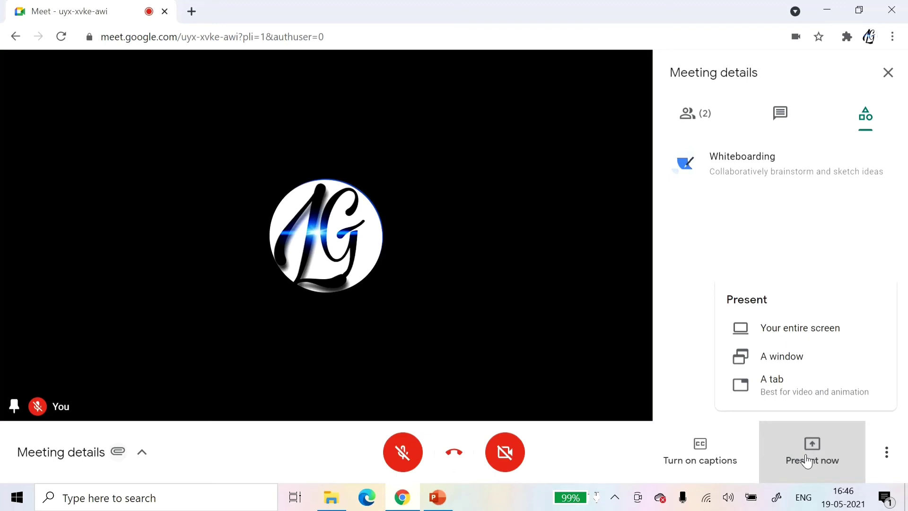
click(772, 382)
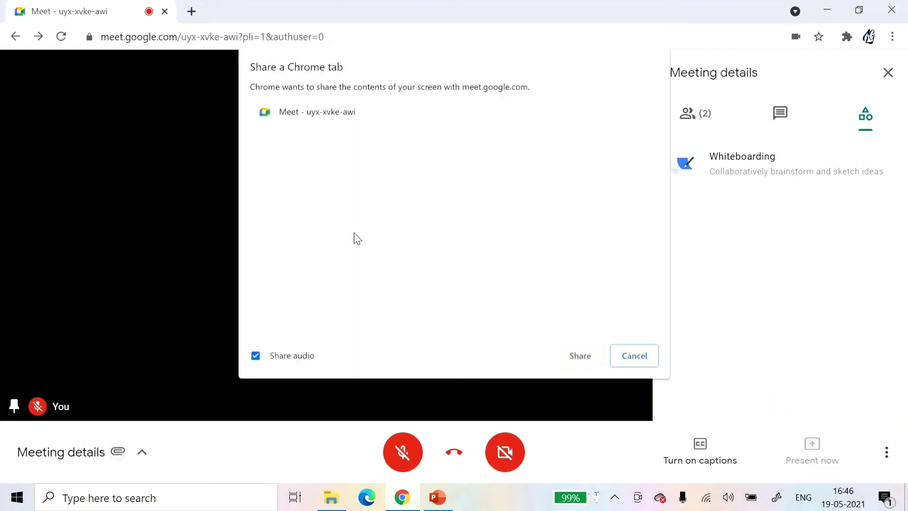
click(644, 361)
click(192, 11)
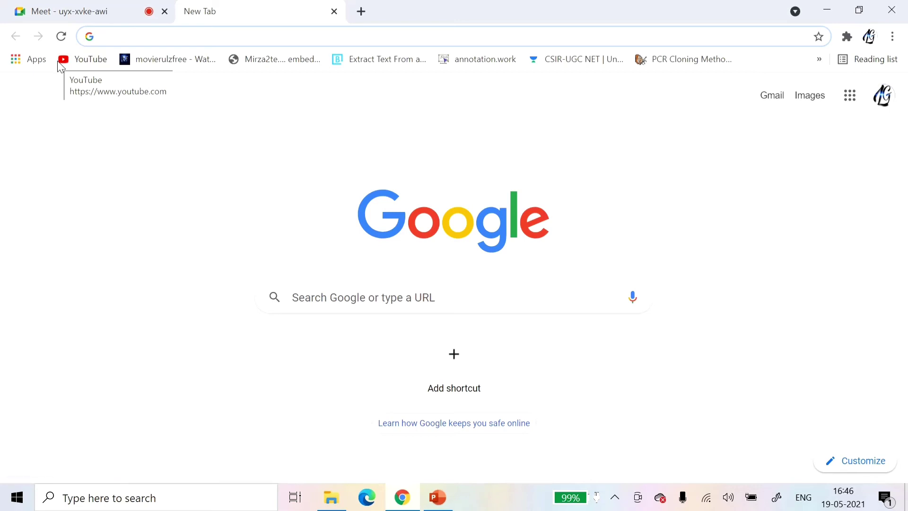
Open YouTube in the new tab, then start presenting a single tab from Meet.
click(58, 62)
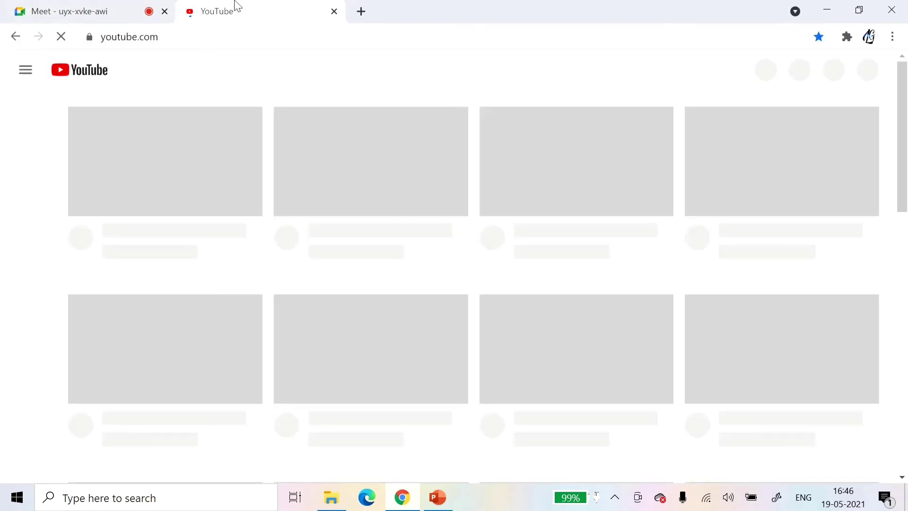
click(109, 3)
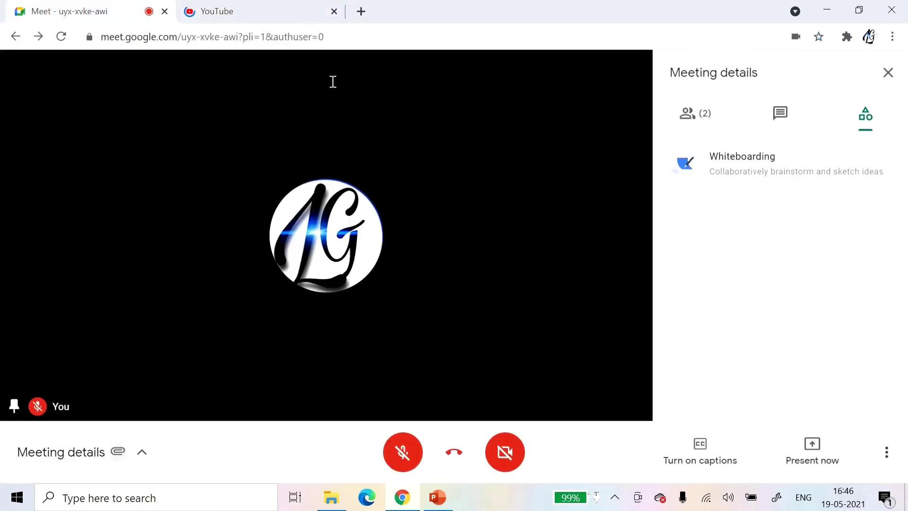
click(836, 462)
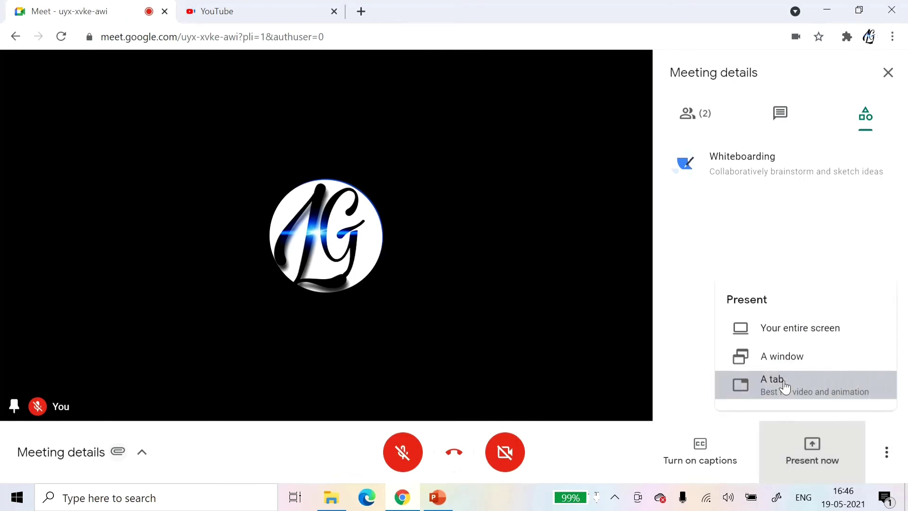
click(786, 383)
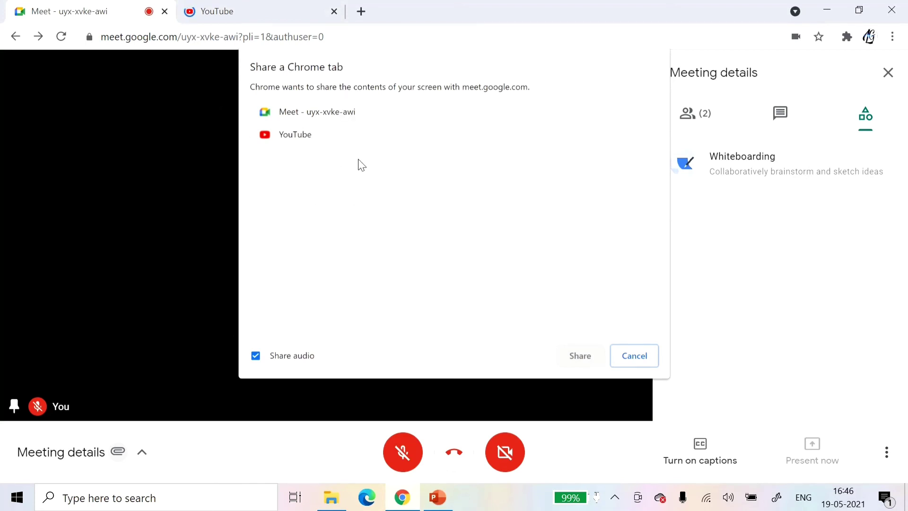
Share the YouTube tab to the meeting, then close it with Ctrl+W.
click(304, 139)
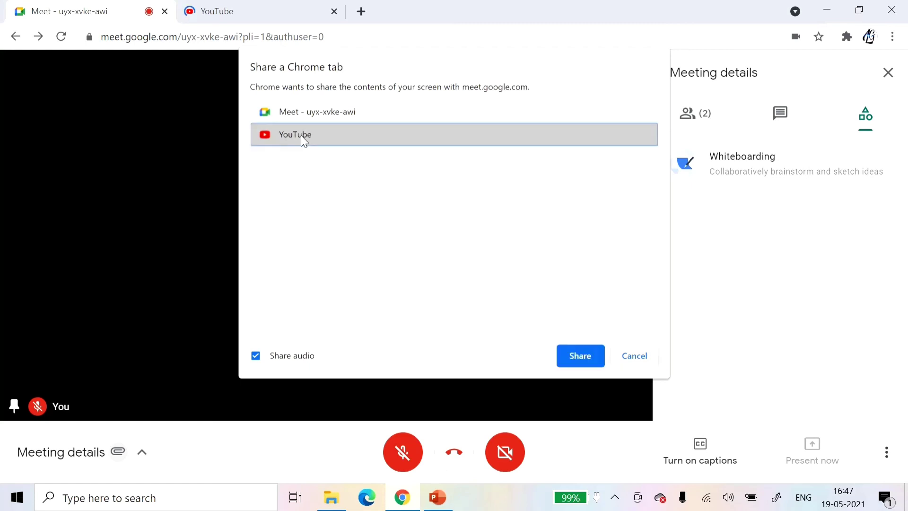
click(578, 359)
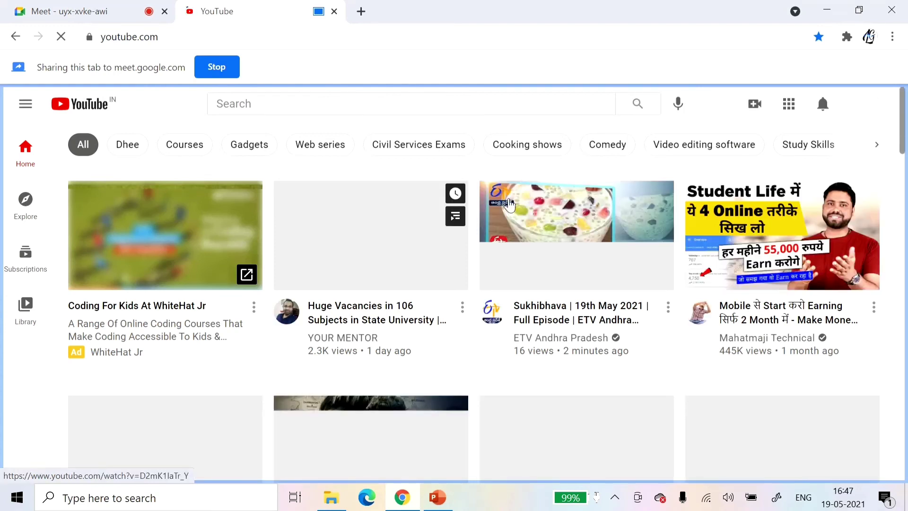
click(201, 70)
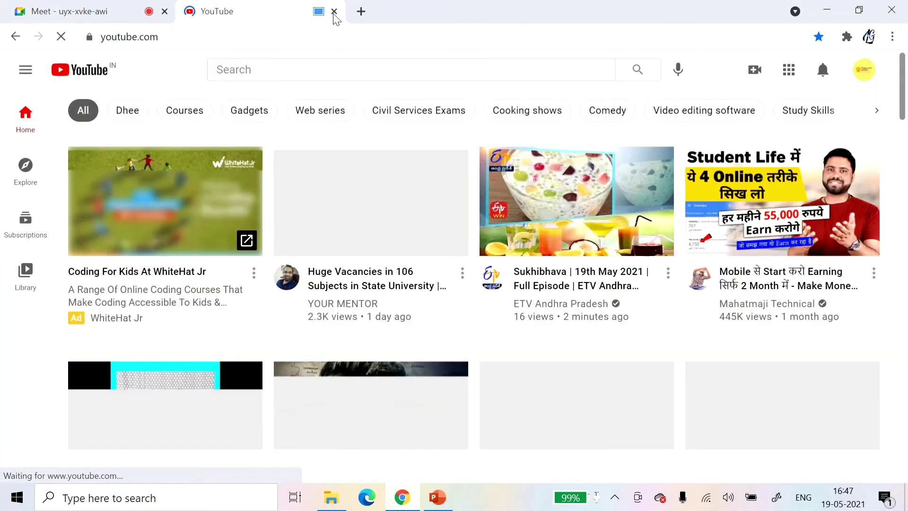
key(ctrl+w)
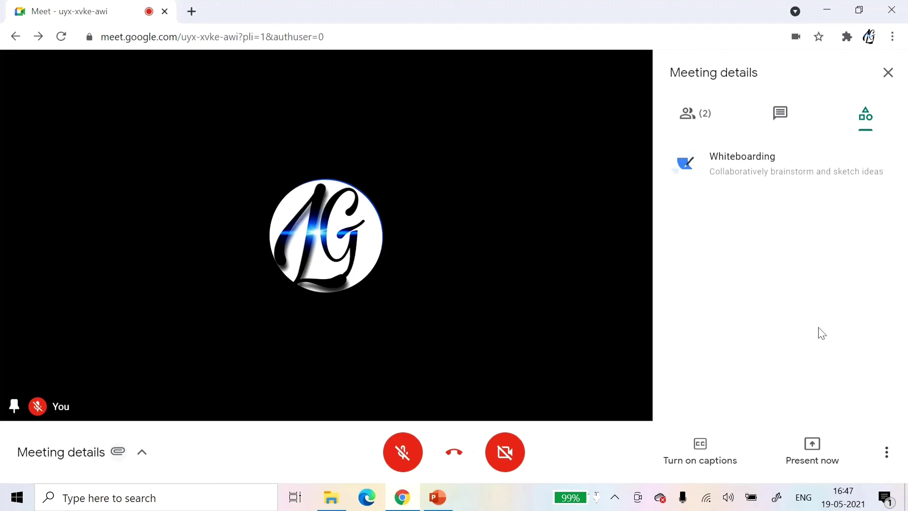
mouse_move(327, 235)
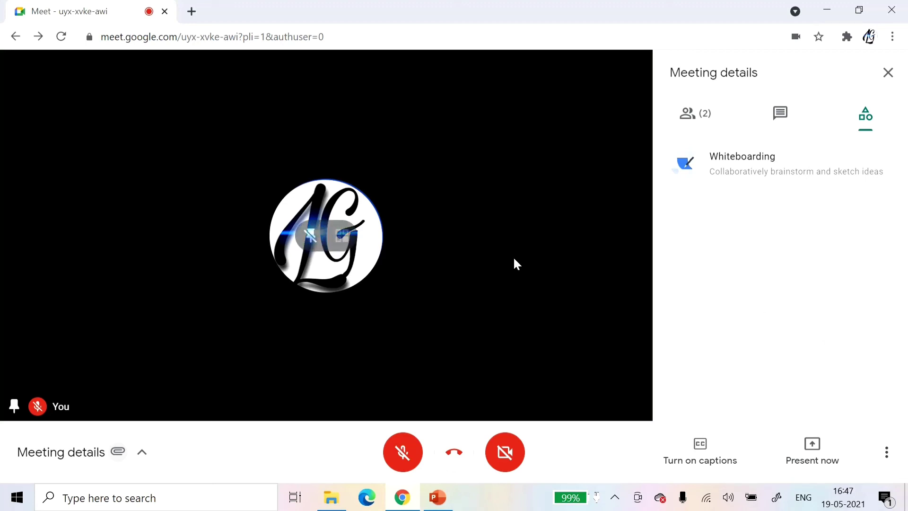
Dismiss the screen recorder notice from the system tray and minimize the Meet window.
click(615, 496)
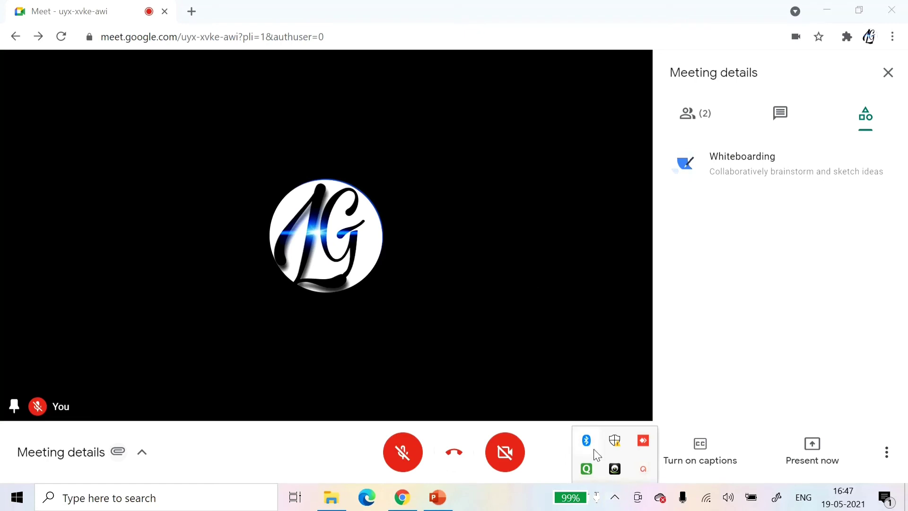
click(641, 470)
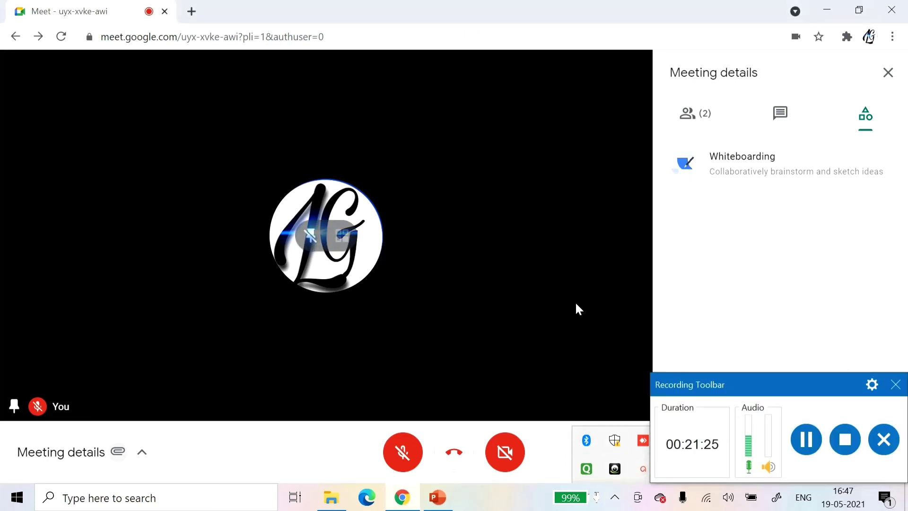
click(895, 384)
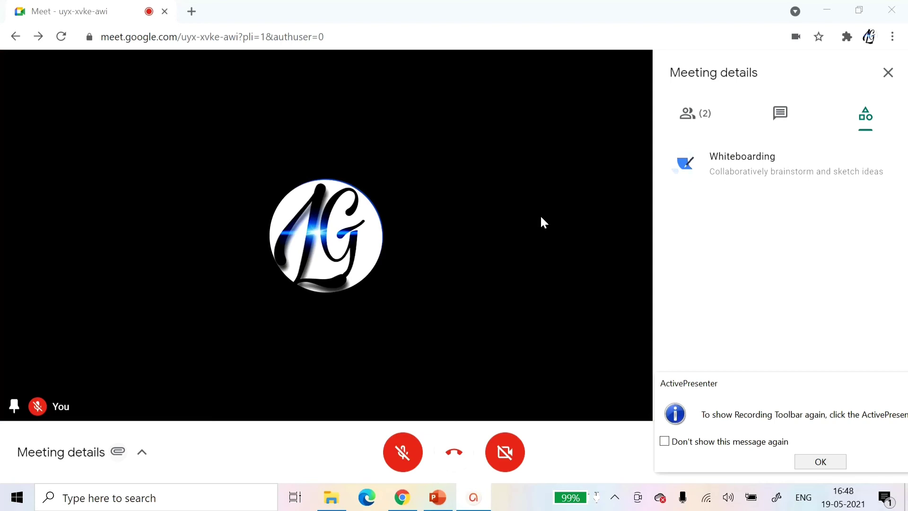
click(811, 464)
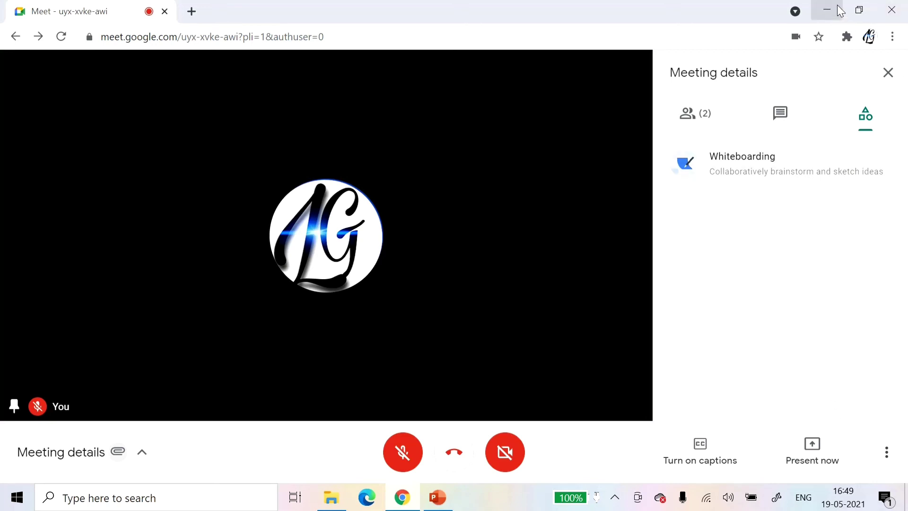
click(834, 8)
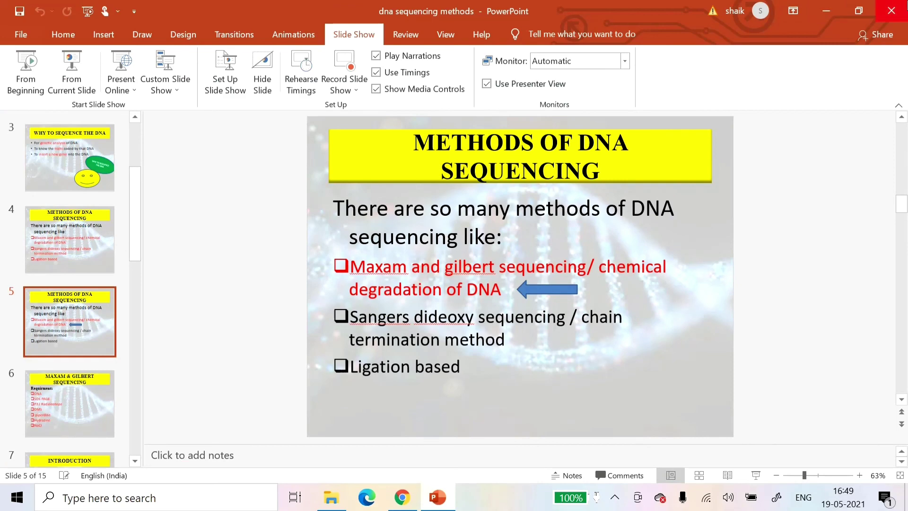
Minimize PowerPoint, close File Explorer, and launch Whiteboard from Windows Ink Workspace.
click(840, 8)
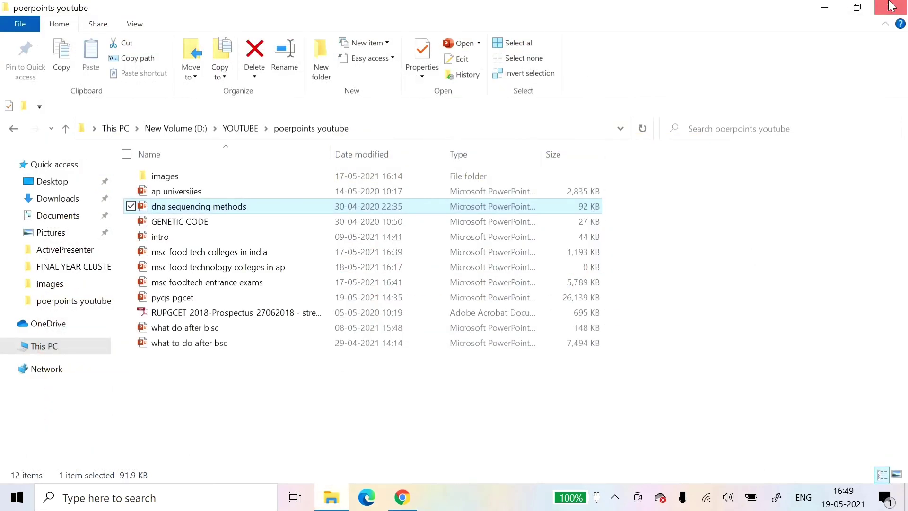
click(895, 6)
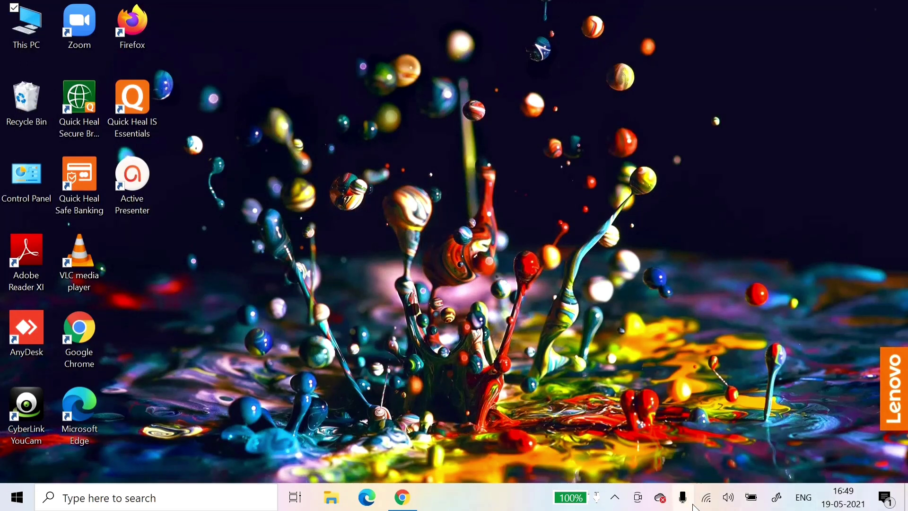
click(777, 499)
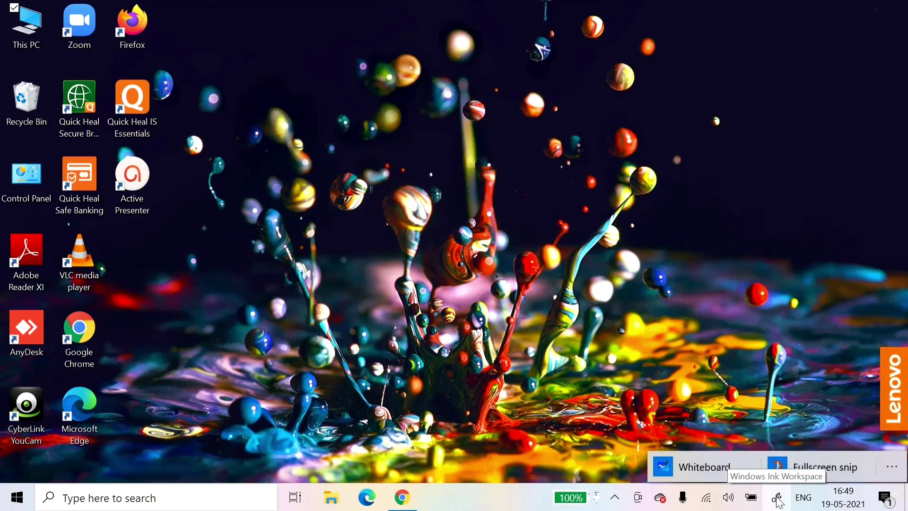
click(706, 464)
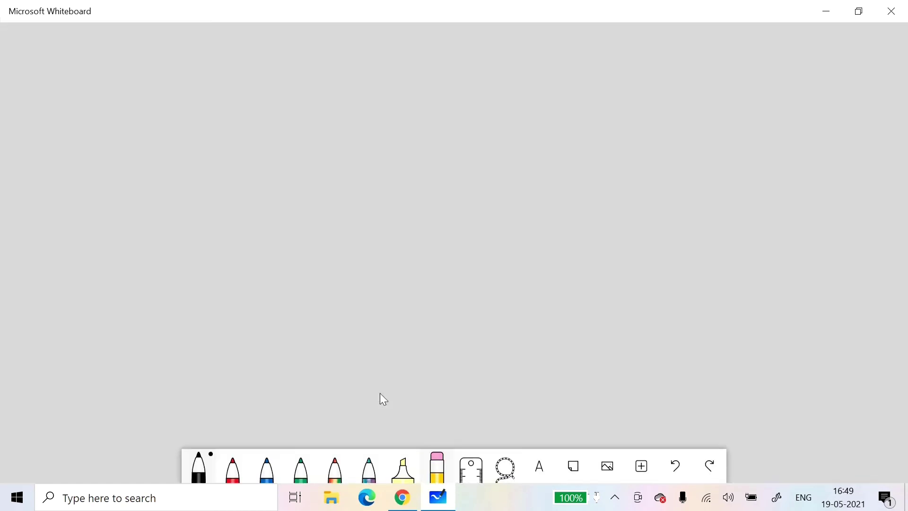
Present the Microsoft Whiteboard window into the Meet call.
key(alt+Tab)
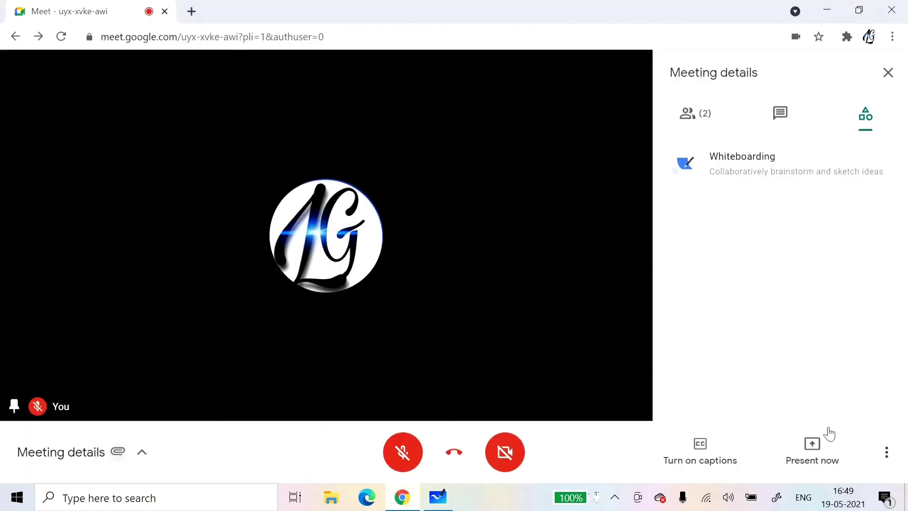
click(811, 452)
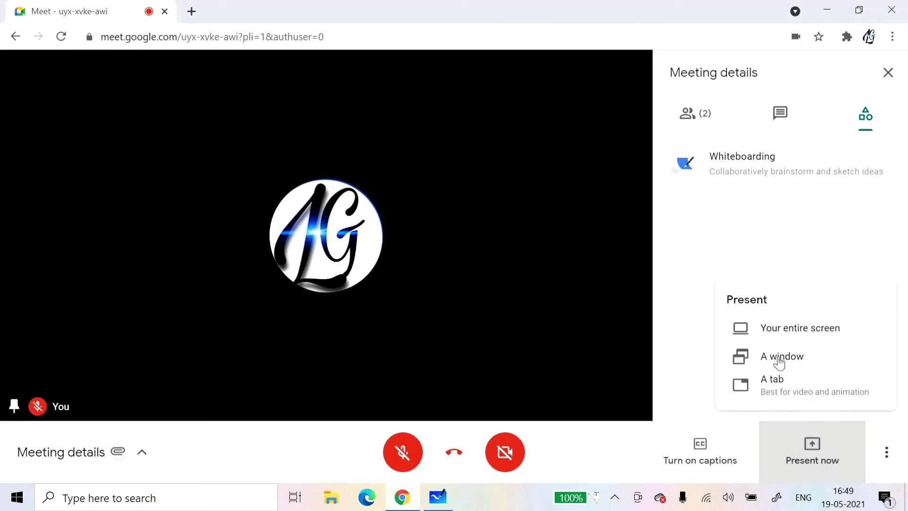
click(776, 362)
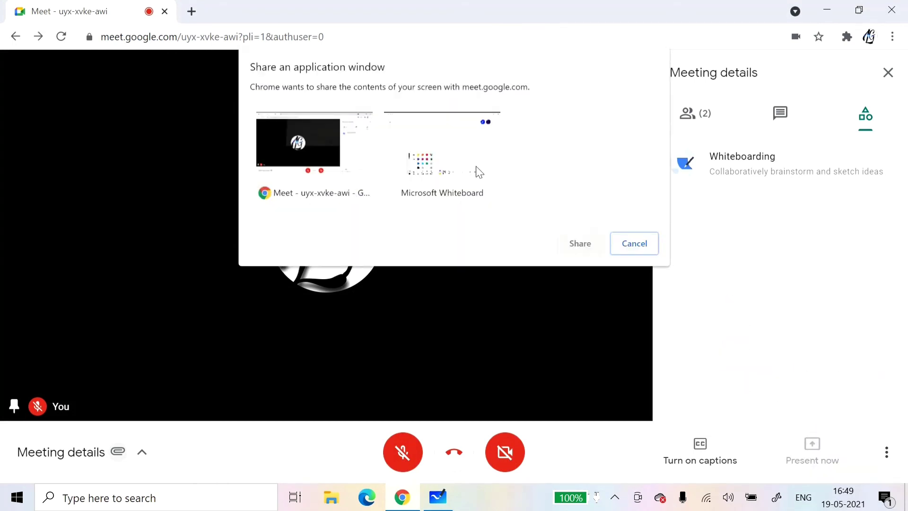
click(475, 166)
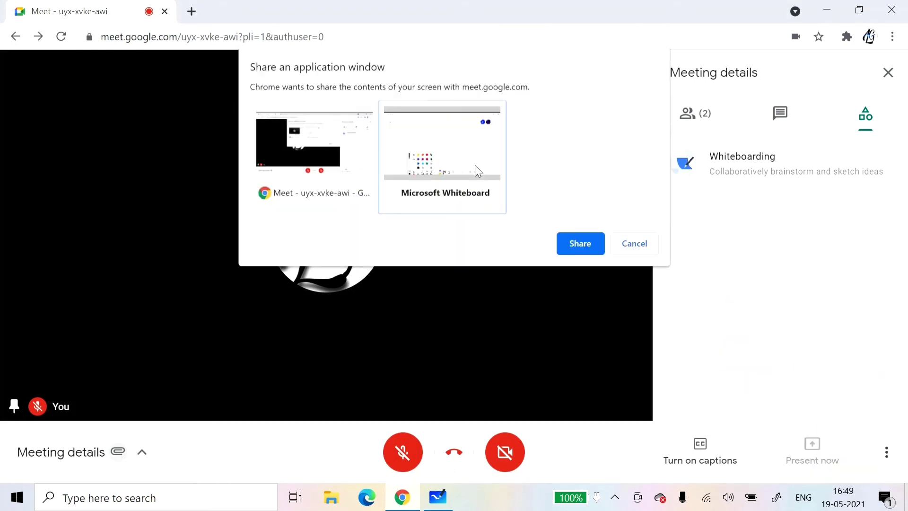
click(581, 245)
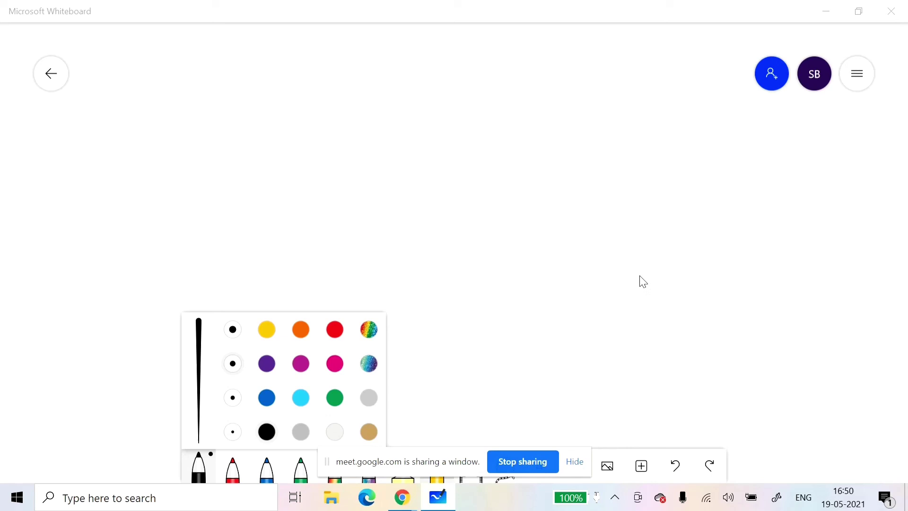
Handwrite and underline 'Biology career Guidance' on the board, then hide the sharing bar and return to Meet.
drag(260, 118, 259, 185)
drag(268, 102, 259, 185)
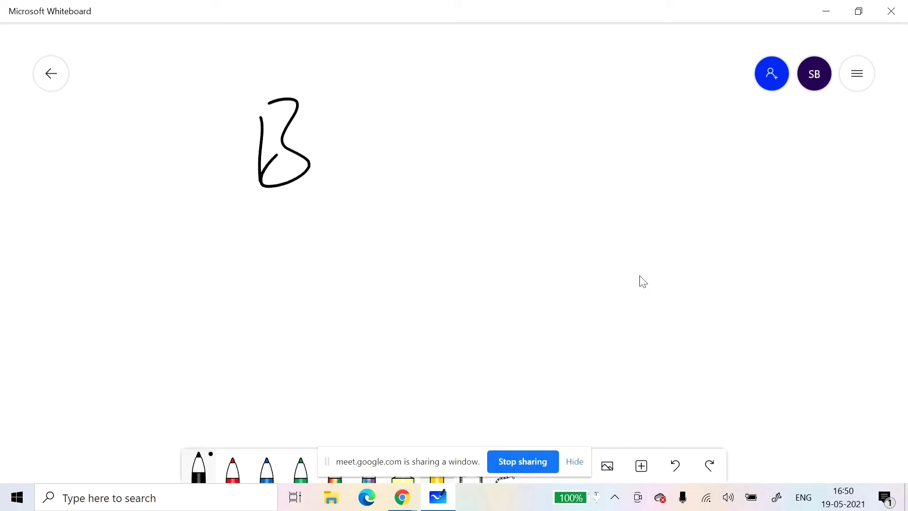
drag(320, 121, 331, 108)
mouse_move(322, 170)
mouse_down()
mouse_move(374, 163)
mouse_move(432, 127)
mouse_move(431, 142)
mouse_move(475, 135)
mouse_move(672, 187)
mouse_up()
mouse_move(394, 216)
mouse_down()
mouse_move(415, 260)
mouse_move(480, 259)
mouse_move(481, 228)
mouse_up()
mouse_move(511, 215)
mouse_down()
mouse_move(506, 269)
mouse_move(554, 265)
mouse_move(628, 232)
mouse_move(617, 260)
mouse_up()
drag(636, 237, 656, 261)
drag(352, 292, 656, 286)
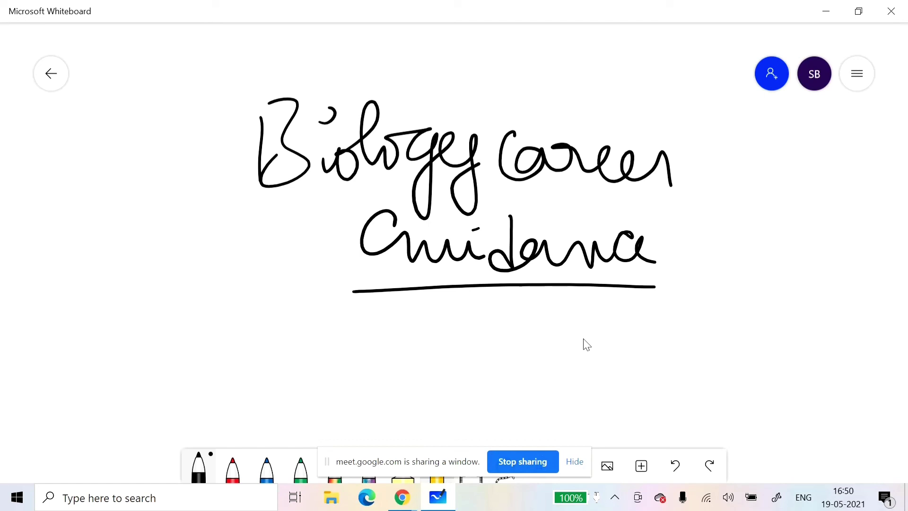
click(524, 464)
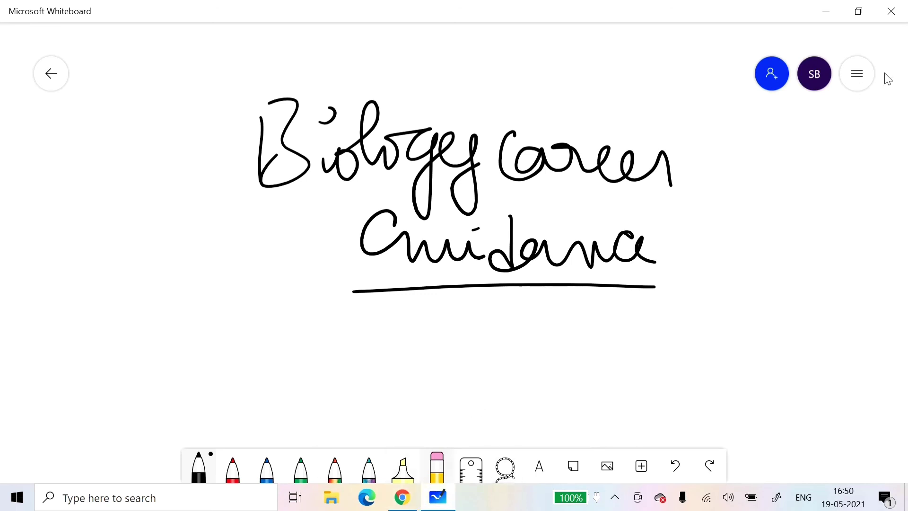
click(402, 497)
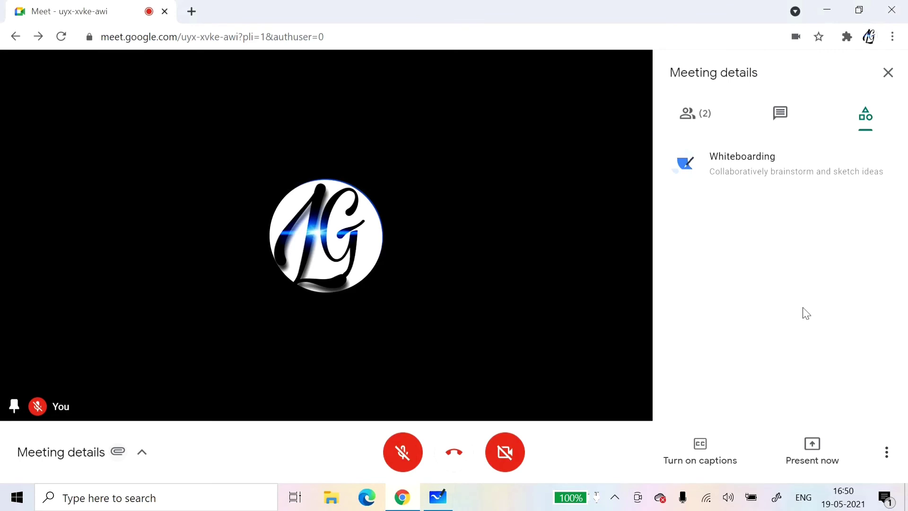
Change the meeting layout to show a maximum of 6 tiles.
click(887, 451)
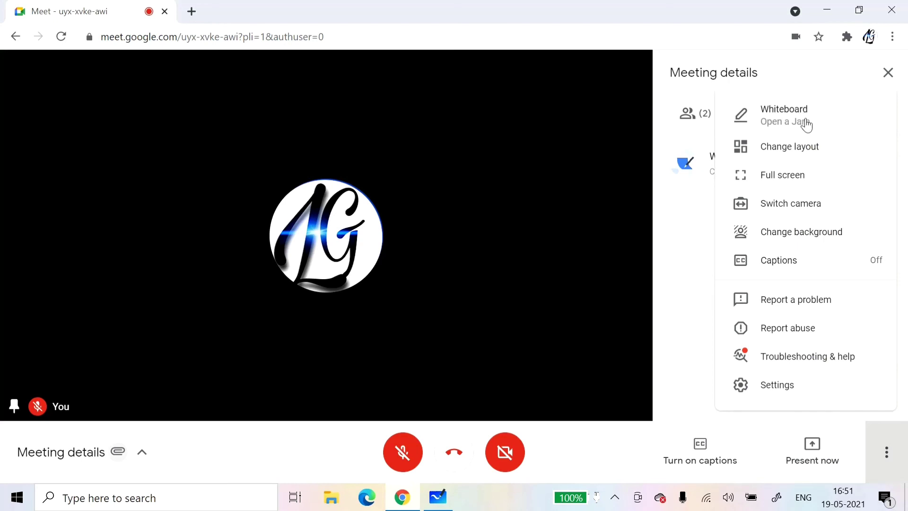
click(812, 156)
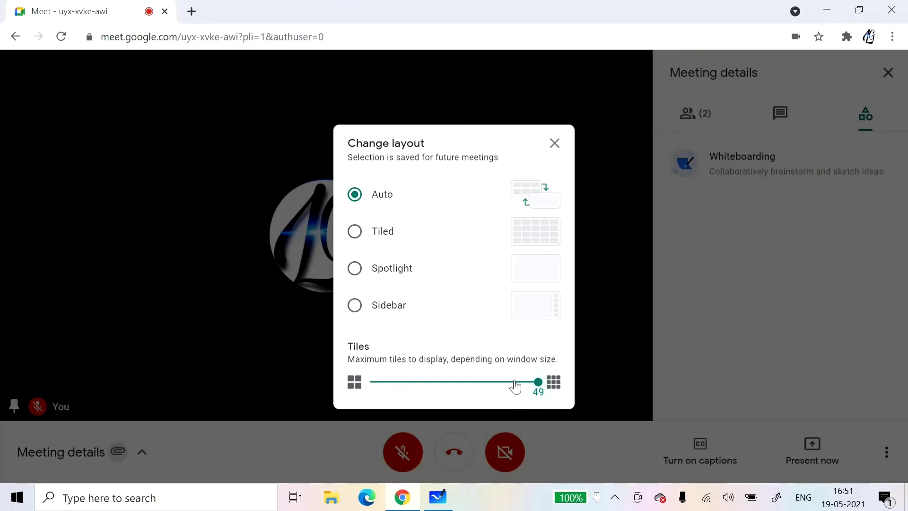
drag(538, 382, 387, 382)
click(138, 243)
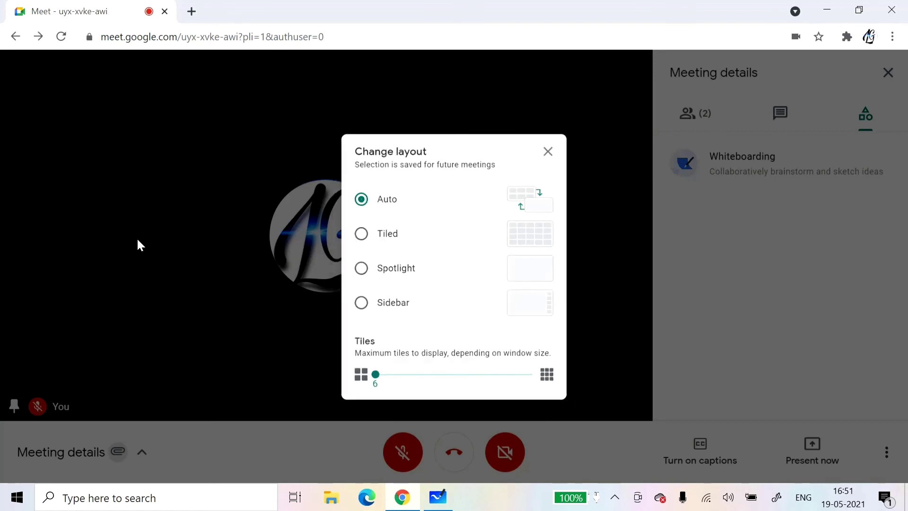
Put the meeting in full screen, then exit full screen with Esc.
click(887, 451)
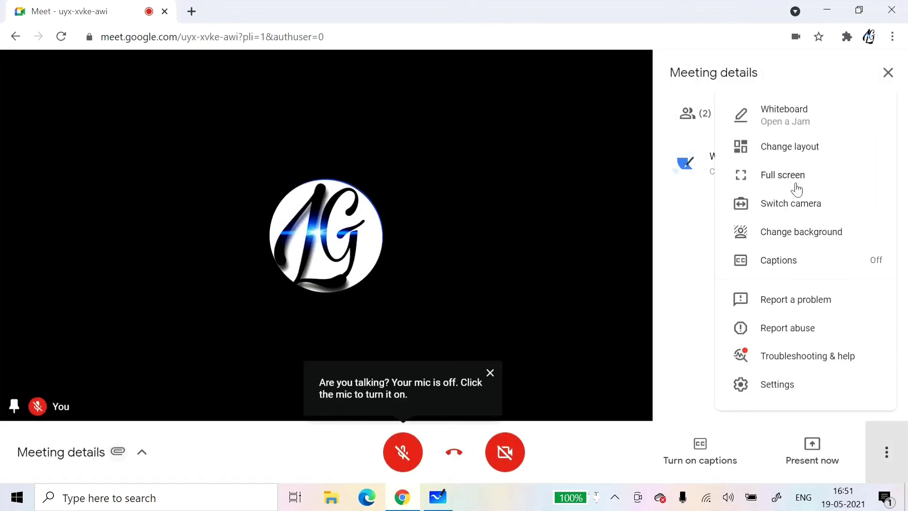
click(794, 178)
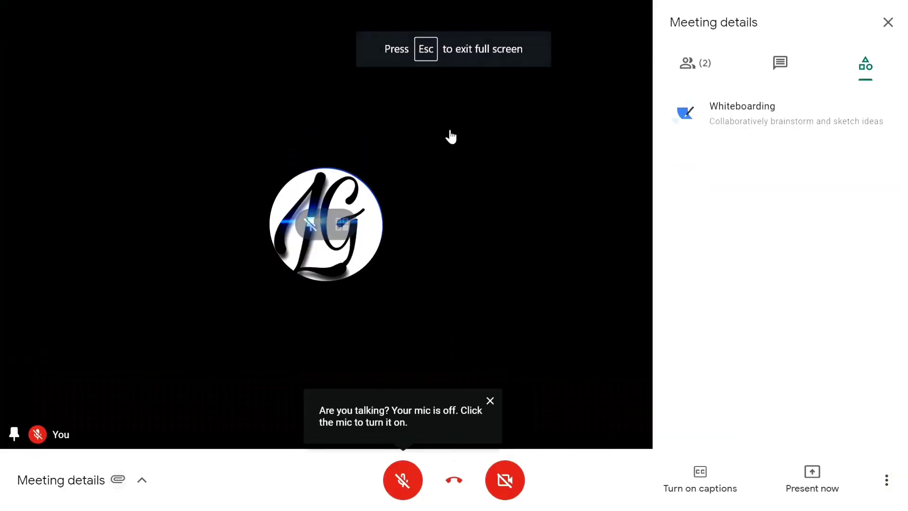
key(Escape)
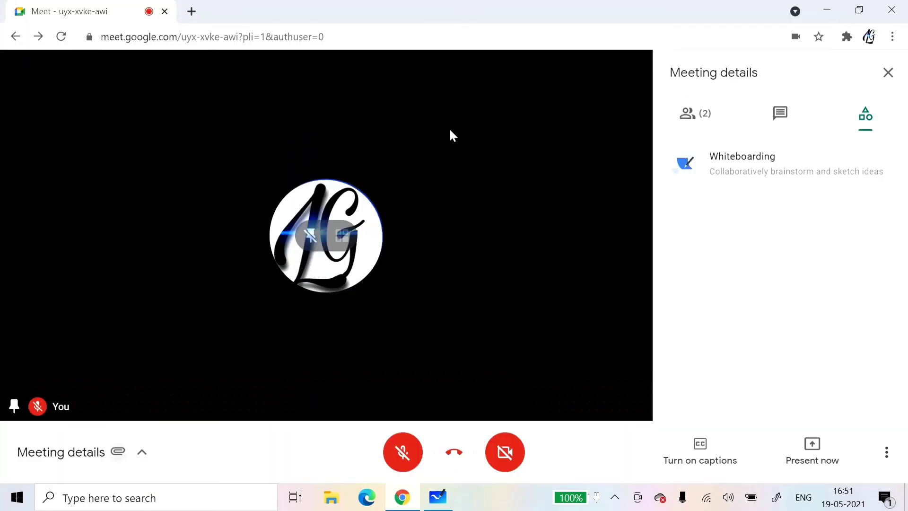
click(887, 453)
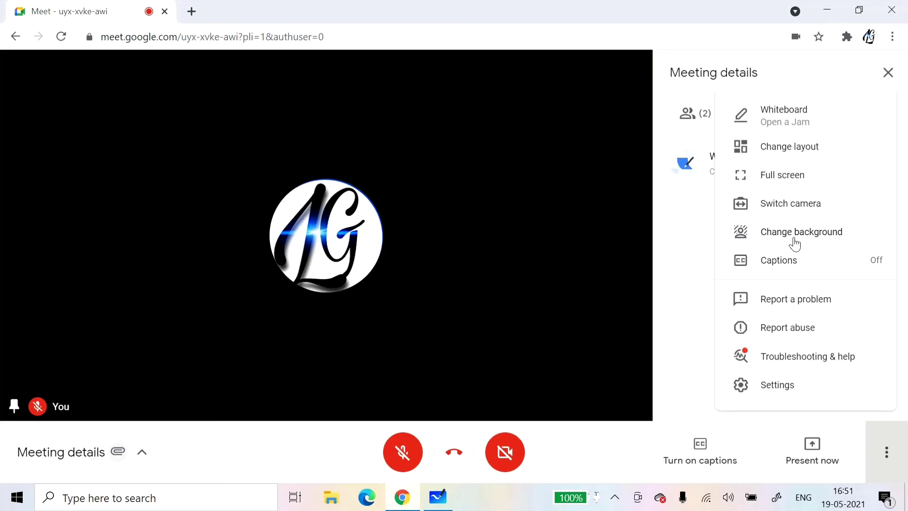
Try the Purple clouds background, then switch to Slightly blur and close the backgrounds panel.
click(794, 233)
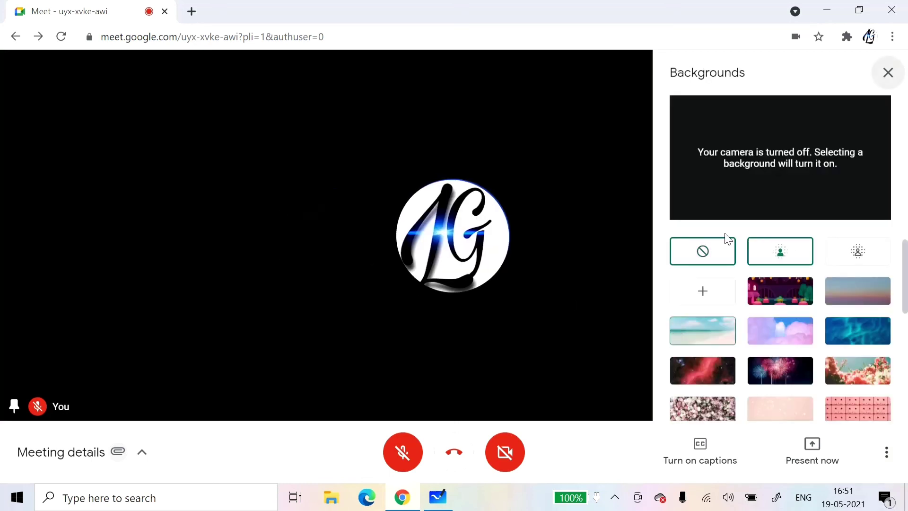
click(780, 332)
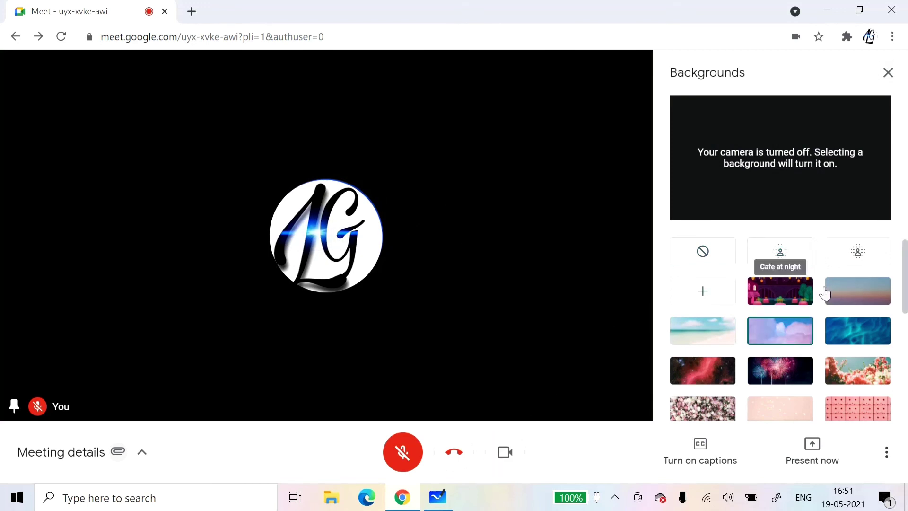
click(787, 335)
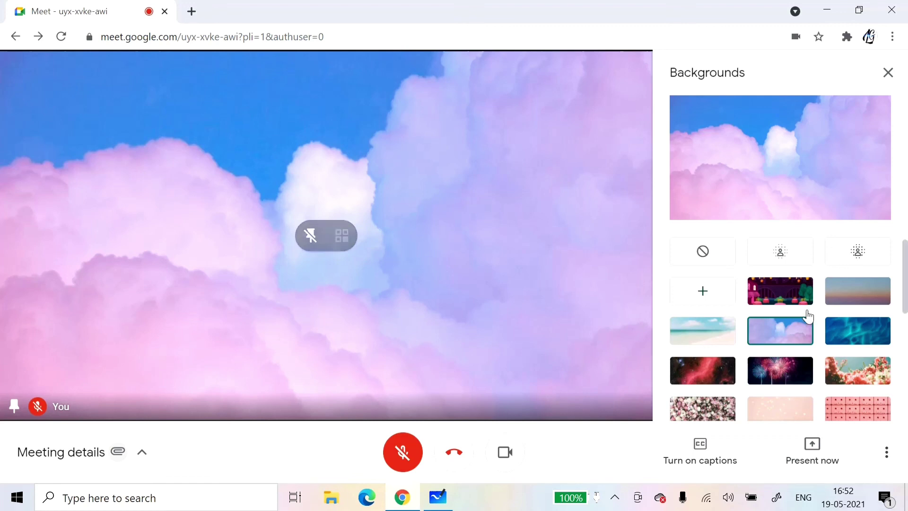
click(780, 263)
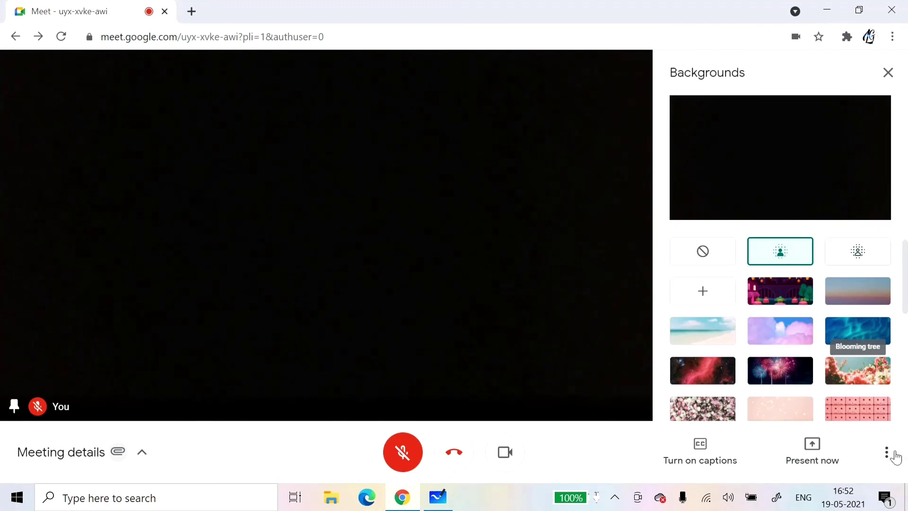
click(887, 452)
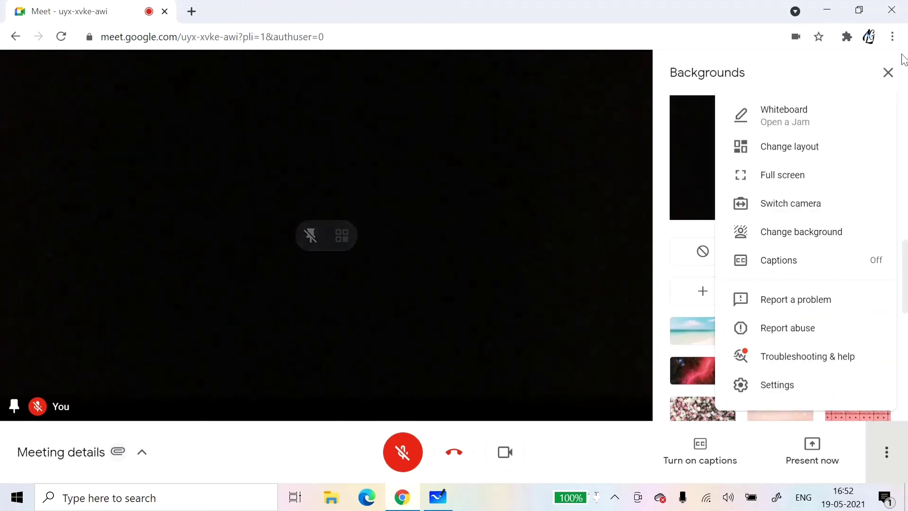
click(888, 74)
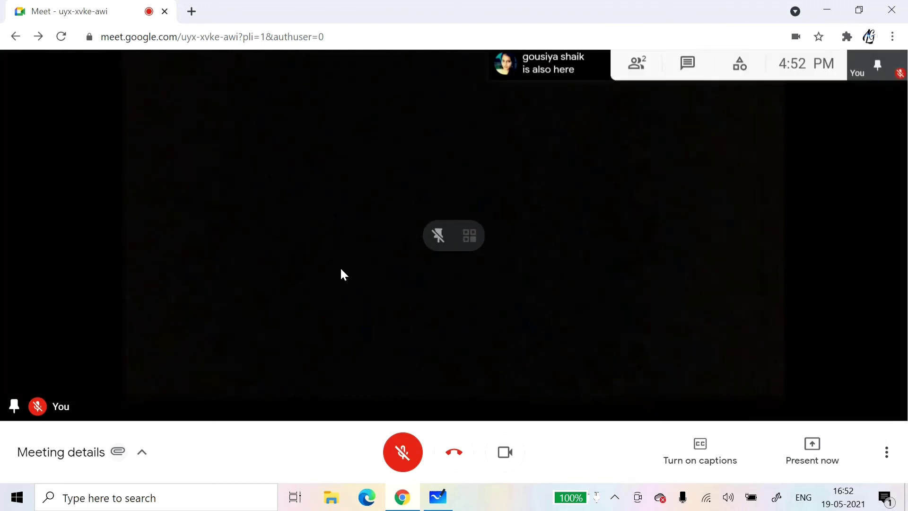
Leave the call with the red Leave call button.
click(455, 453)
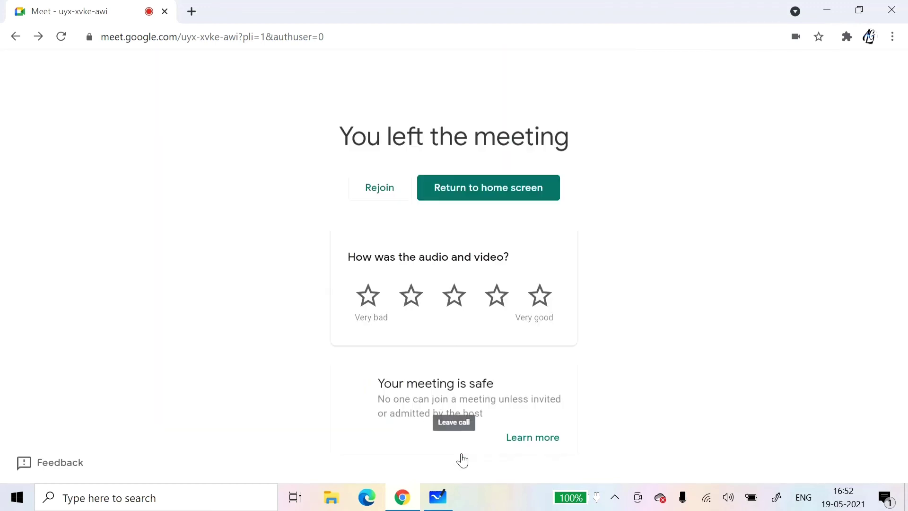